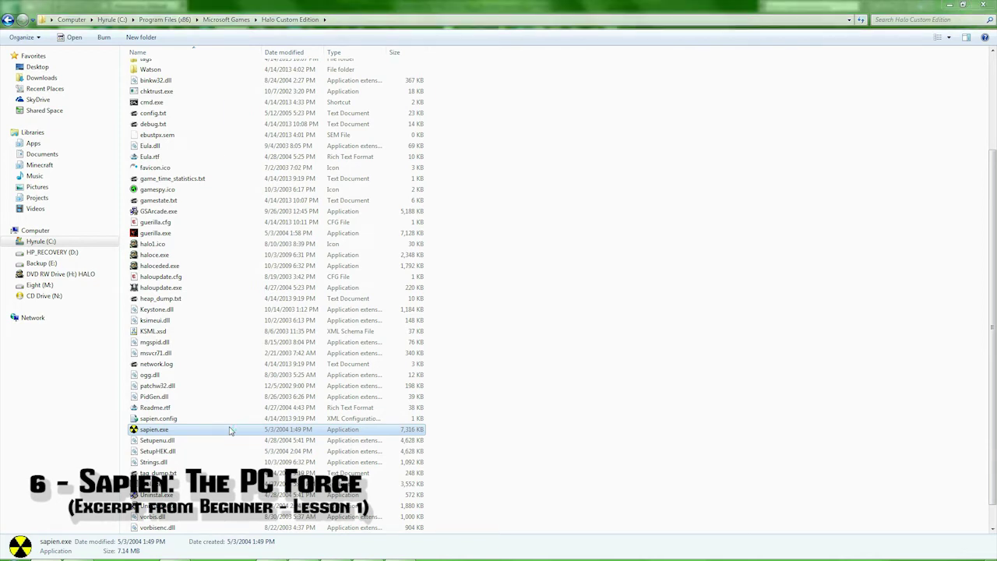
# Open box.scenario from the box folder inside levels in Sapien
pyautogui.scroll(-5, 58, 103)
pyautogui.doubleClick(55, 104)
pyautogui.scroll(-3, 59, 98)
pyautogui.doubleClick(47, 83)
pyautogui.scroll(-3, 49, 106)
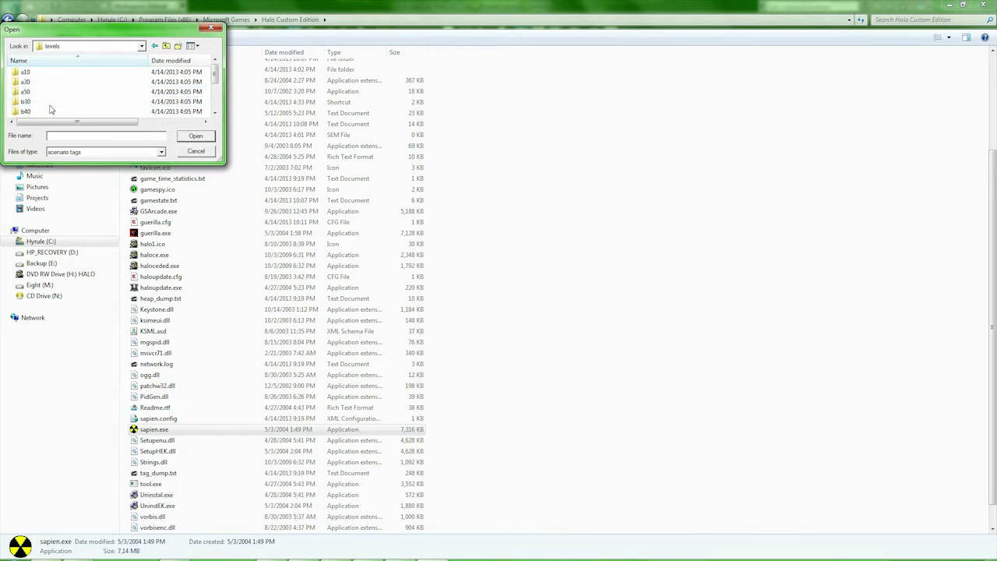
pyautogui.scroll(2, 49, 110)
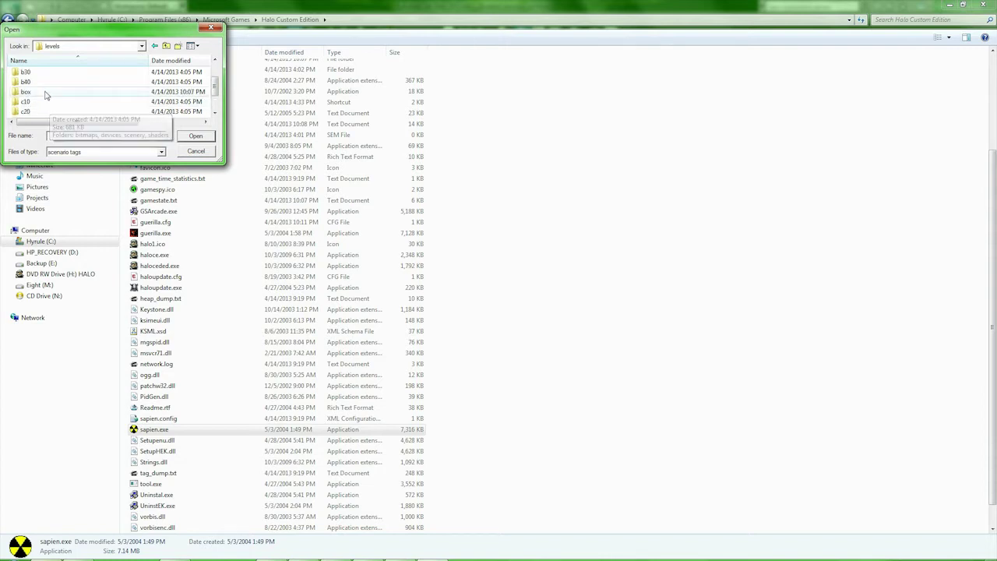
pyautogui.doubleClick(46, 92)
pyautogui.click(48, 72)
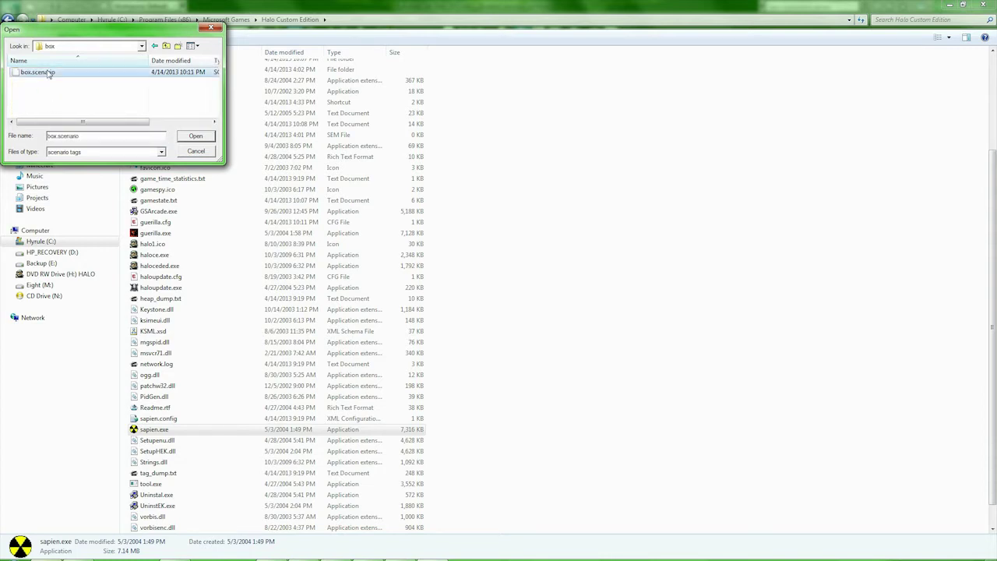
pyautogui.click(40, 86)
pyautogui.doubleClick(46, 73)
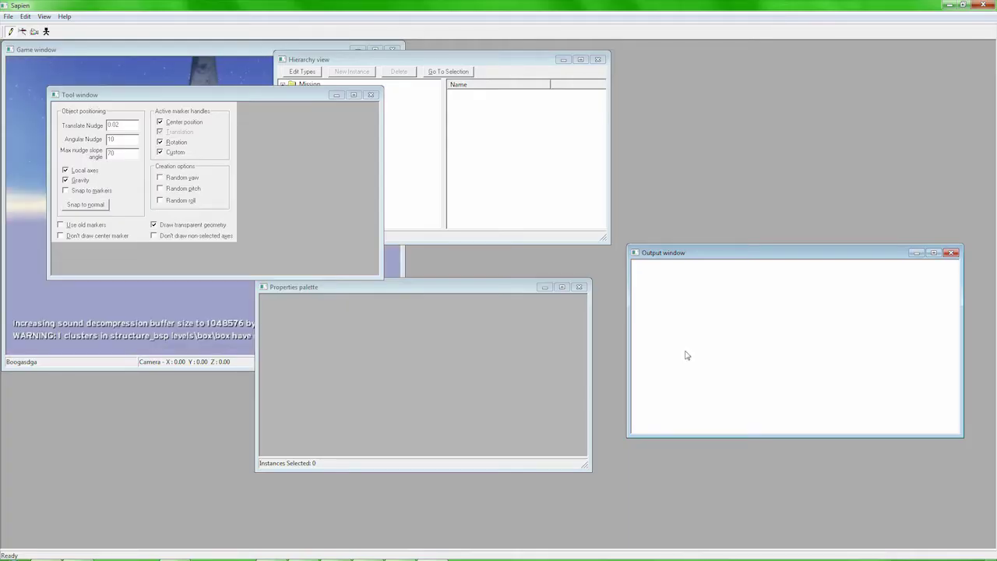
# Maximize the Game window and look around the level's sky and horizon
pyautogui.moveTo(270, 51); pyautogui.dragTo(360, 86)
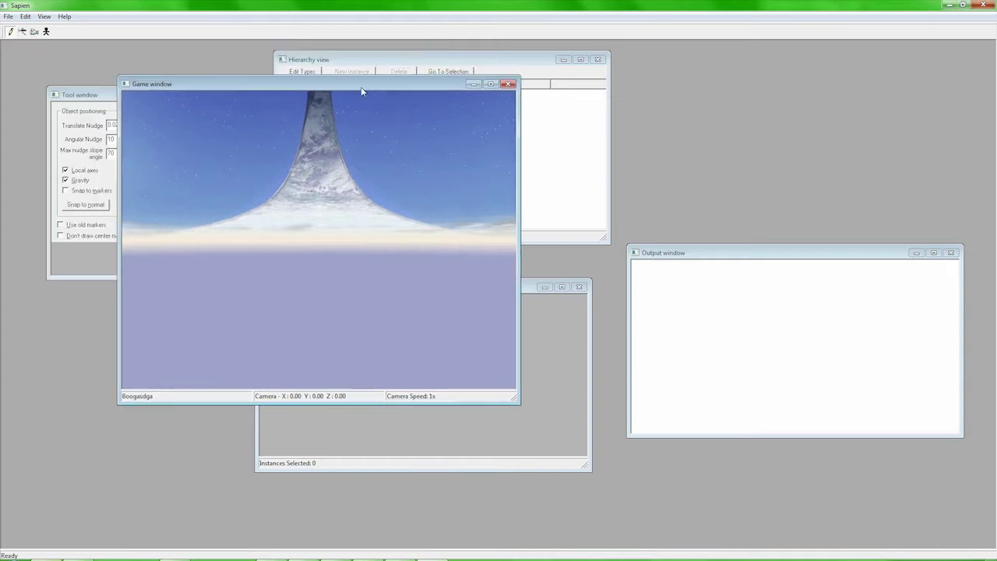
pyautogui.click(488, 82)
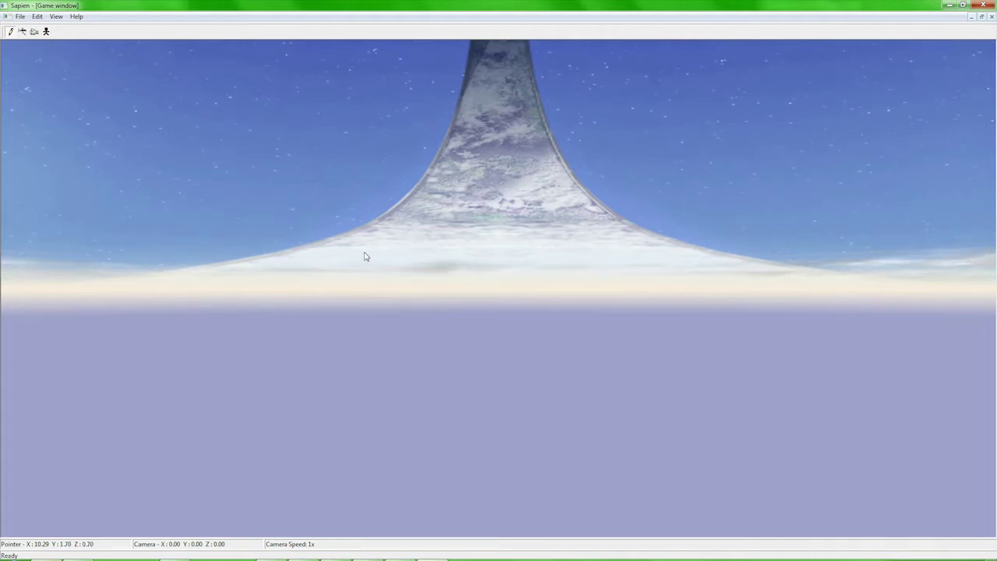
pyautogui.middleClick(504, 245)
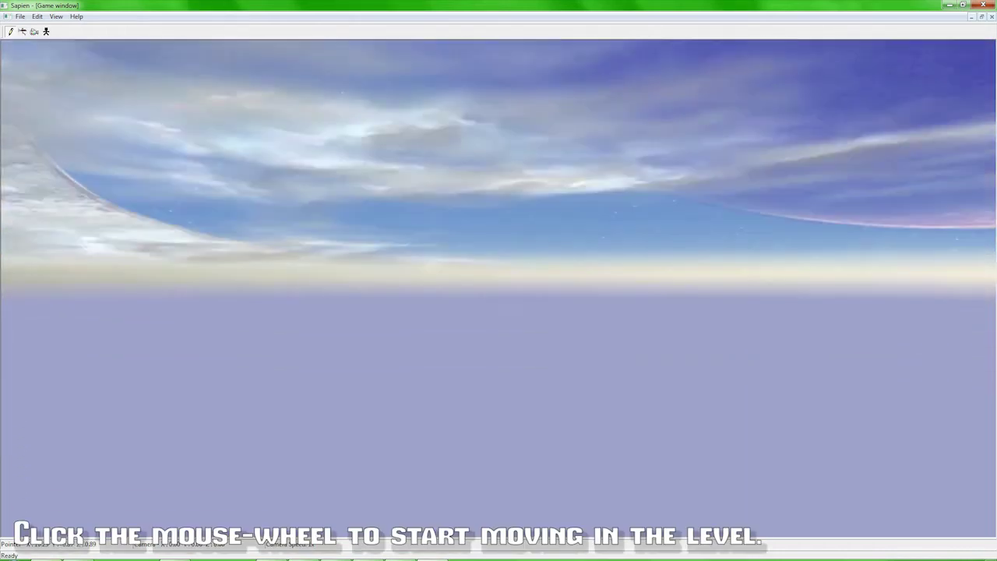
pyautogui.middleClick(506, 245)
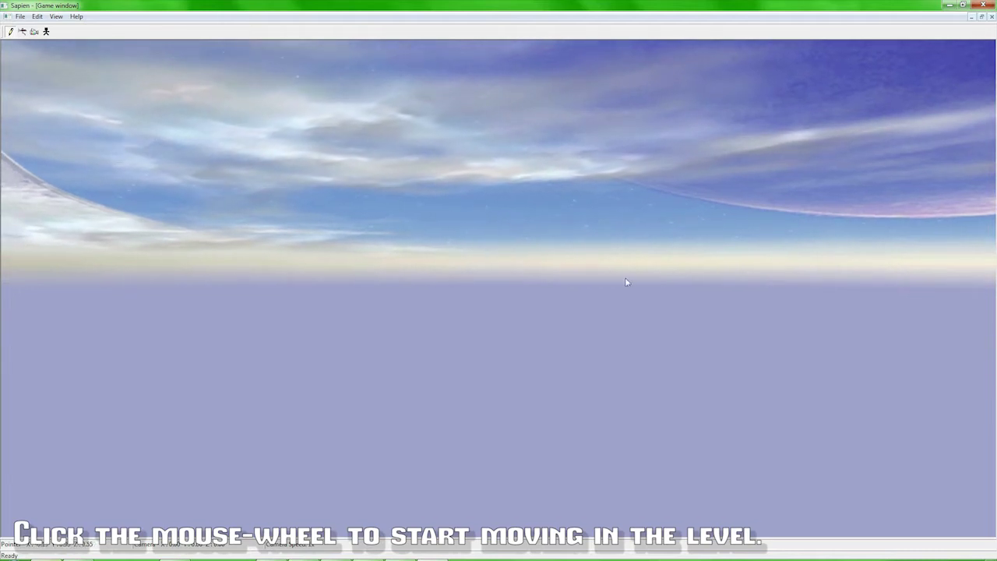
pyautogui.middleClick(548, 249)
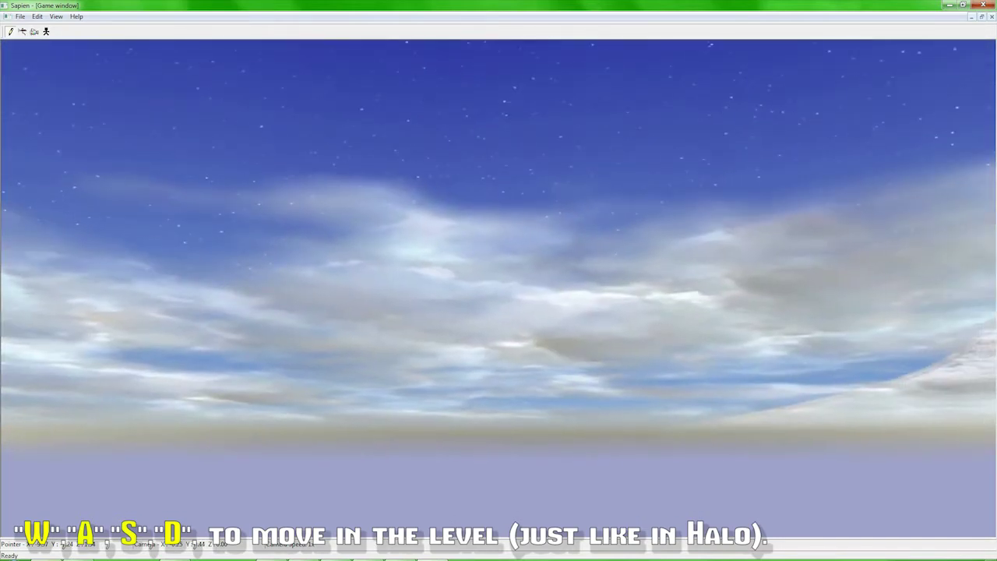
# Raise the camera speed to 60x and fly horizontally through the level
pyautogui.press('shift')
pyautogui.press('shift')
pyautogui.press('shift')
pyautogui.press('shift')
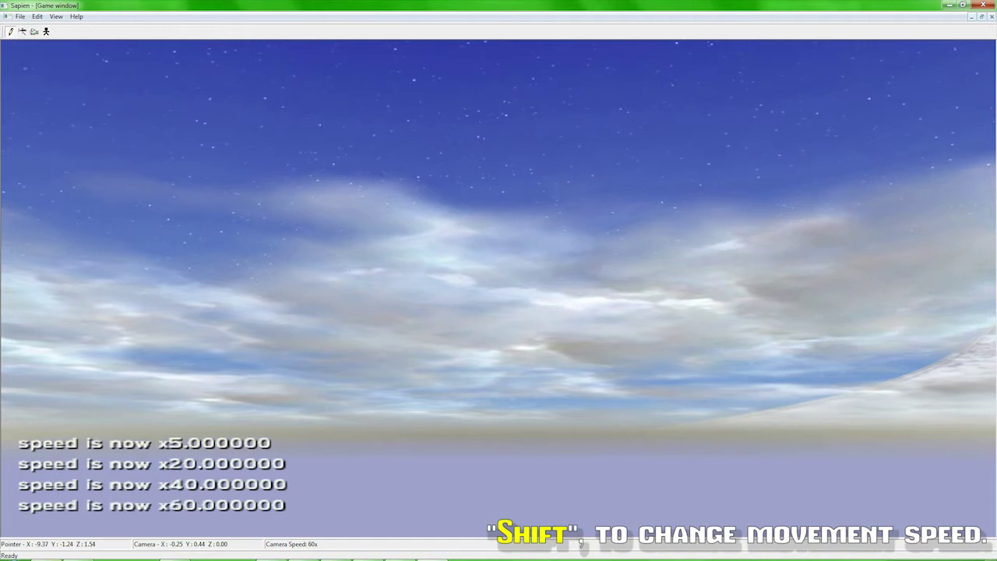
pyautogui.press('w')
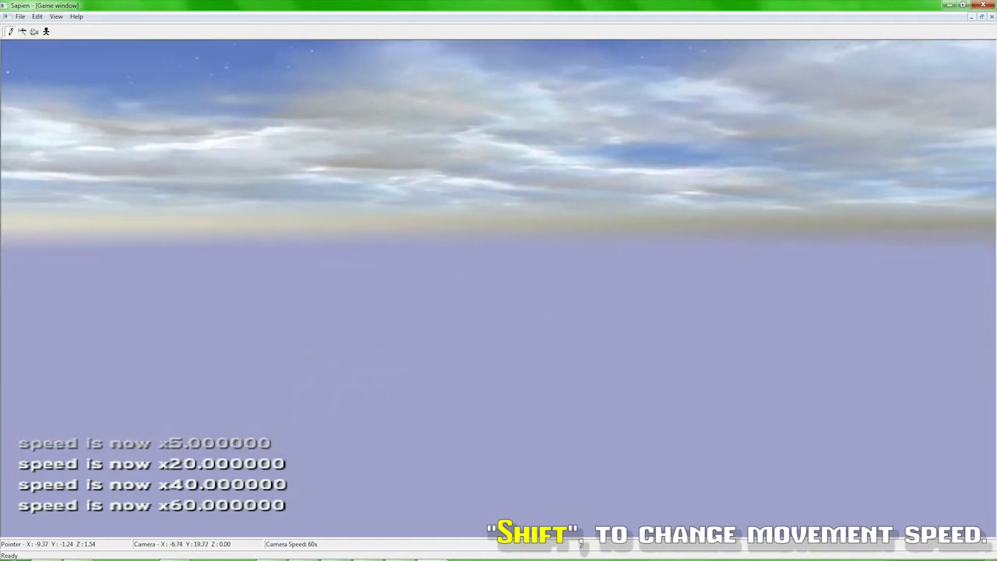
pyautogui.press('a')
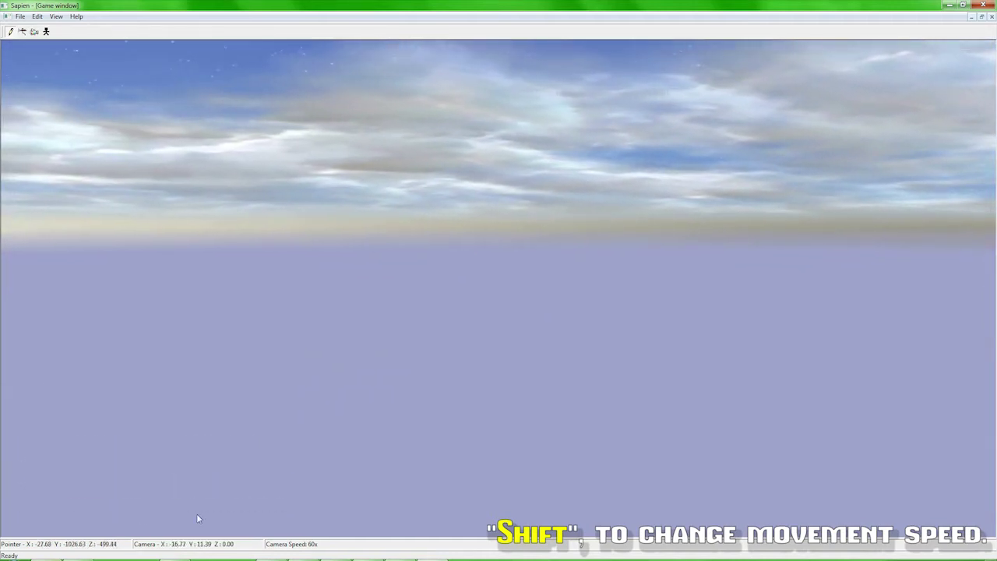
pyautogui.moveTo(320, 364); pyautogui.dragTo(120, 286, button='middle')
pyautogui.press('w')
pyautogui.press('d')
pyautogui.press('w')
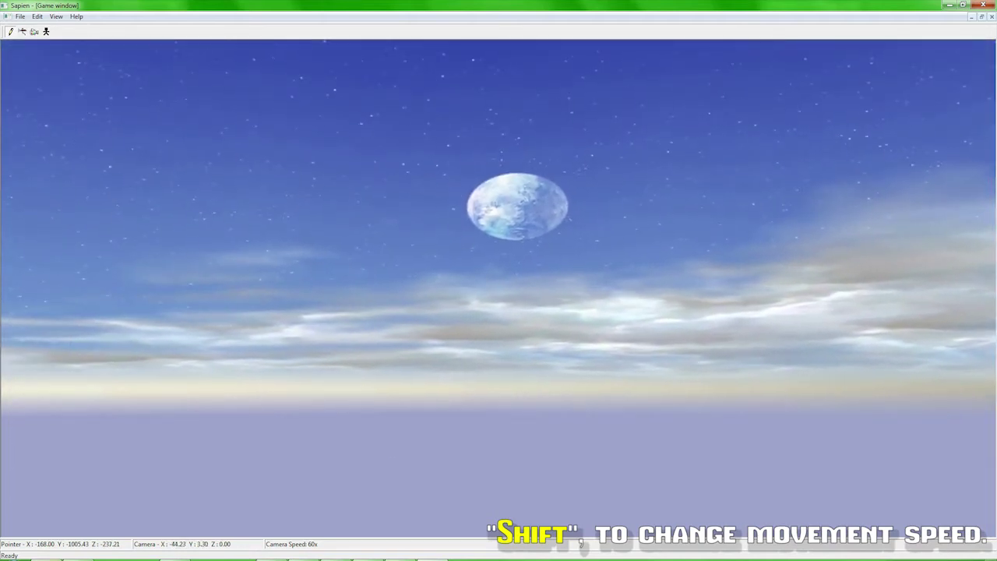
# Raise and lower the camera and turn it to view the level from different heights
pyautogui.press('f')
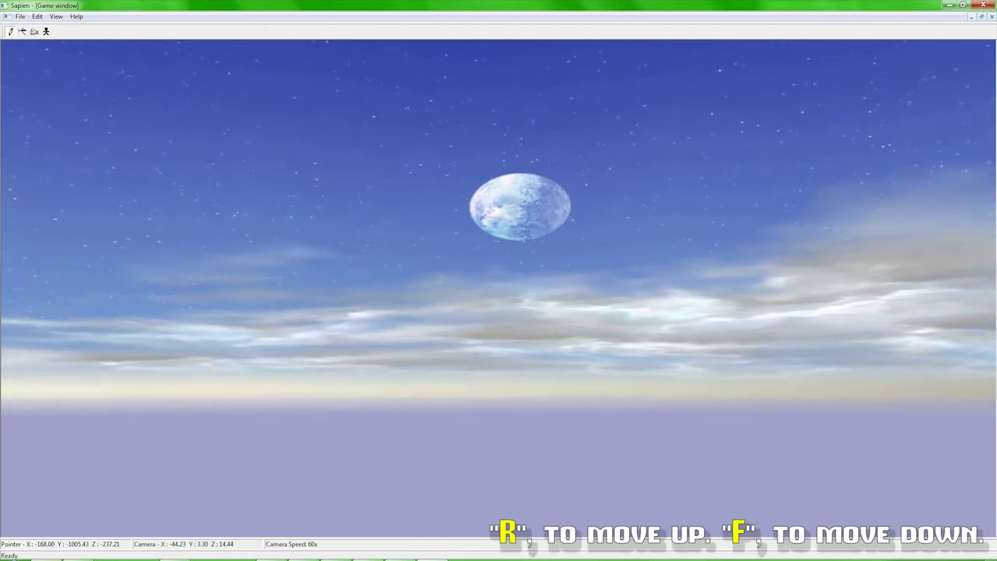
pyautogui.press('r')
pyautogui.press('r')
pyautogui.press('r')
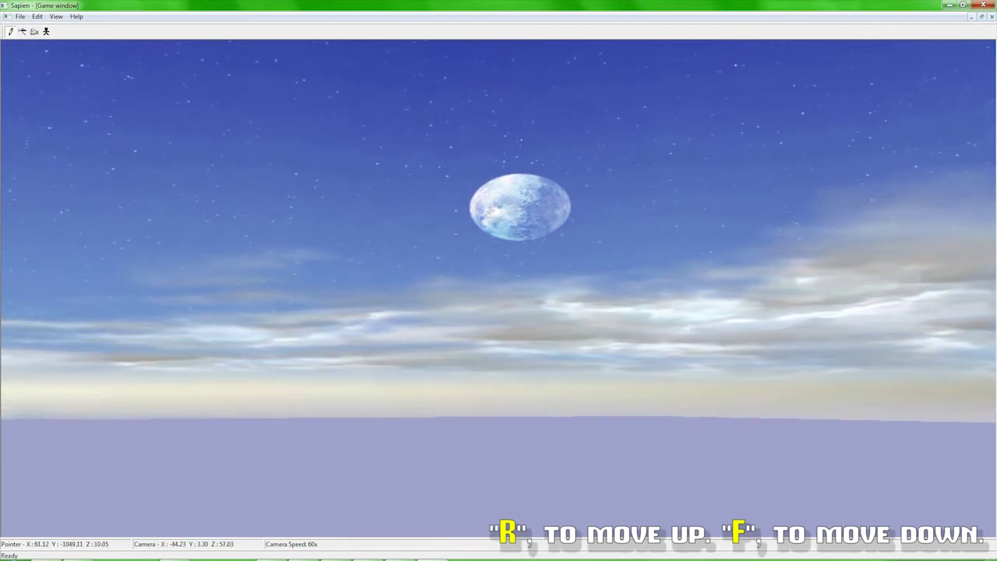
pyautogui.press('r')
pyautogui.moveTo(499, 288); pyautogui.dragTo(546, 300, button='middle')
pyautogui.press('f')
pyautogui.press('d')
pyautogui.press('d')
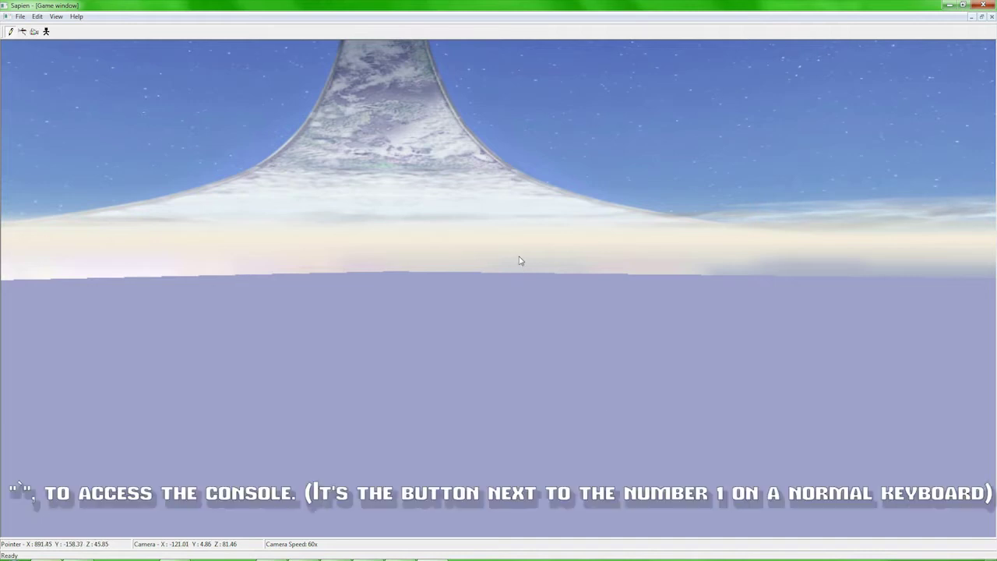
# Set radiosity_quality to 1 in the console and start rendering the level's lighting with radiosity_start
pyautogui.press('`')
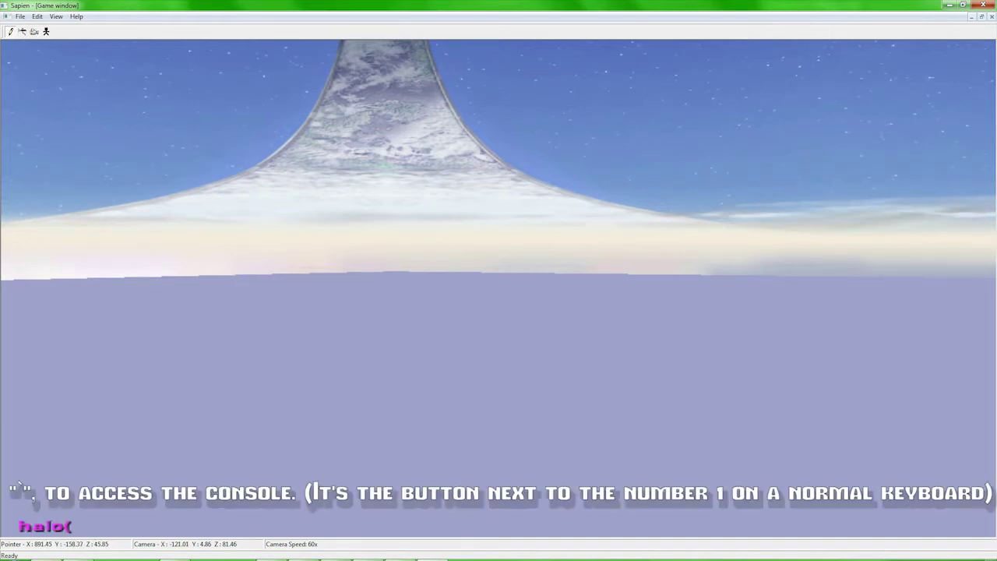
pyautogui.write('radiosit')
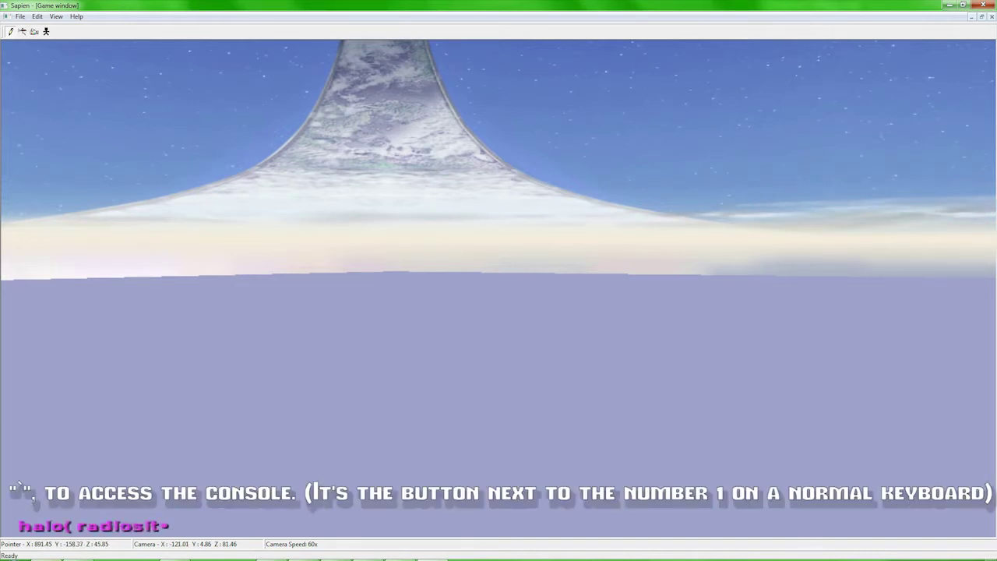
pyautogui.write('y_quality ')
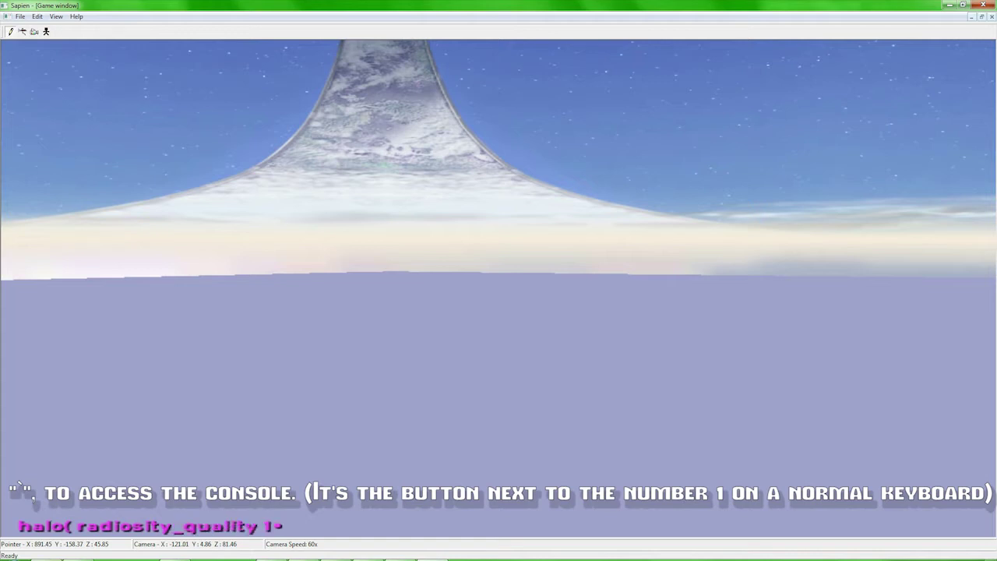
pyautogui.write('1')
pyautogui.press('Return')
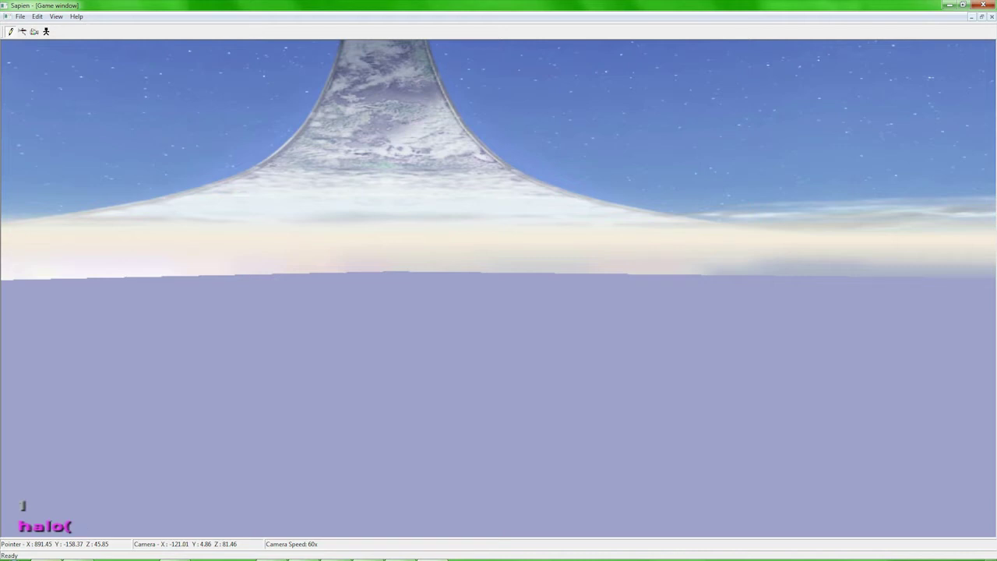
pyautogui.write('radiosity_start')
pyautogui.press('Return')
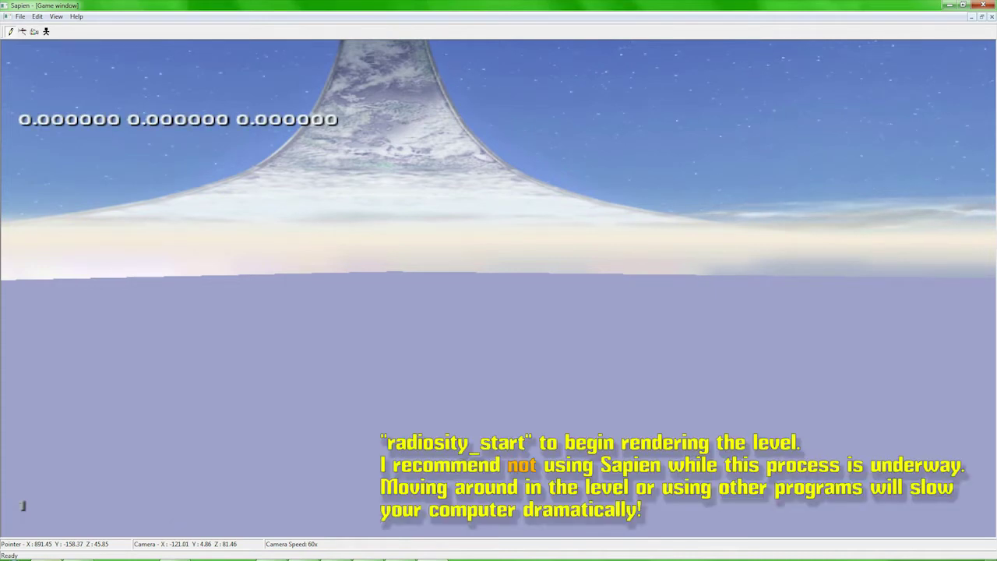
# Save the level's rendered lighting with the radiosity_save console command, and leave the console
pyautogui.moveTo(499, 288); pyautogui.dragTo(351, 507, button='middle')
pyautogui.press('w')
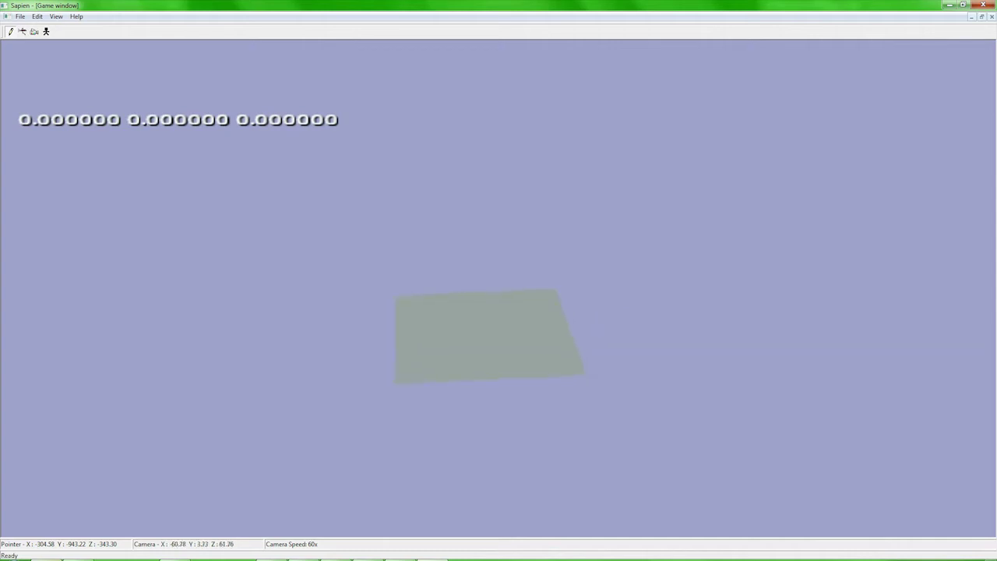
pyautogui.press('w')
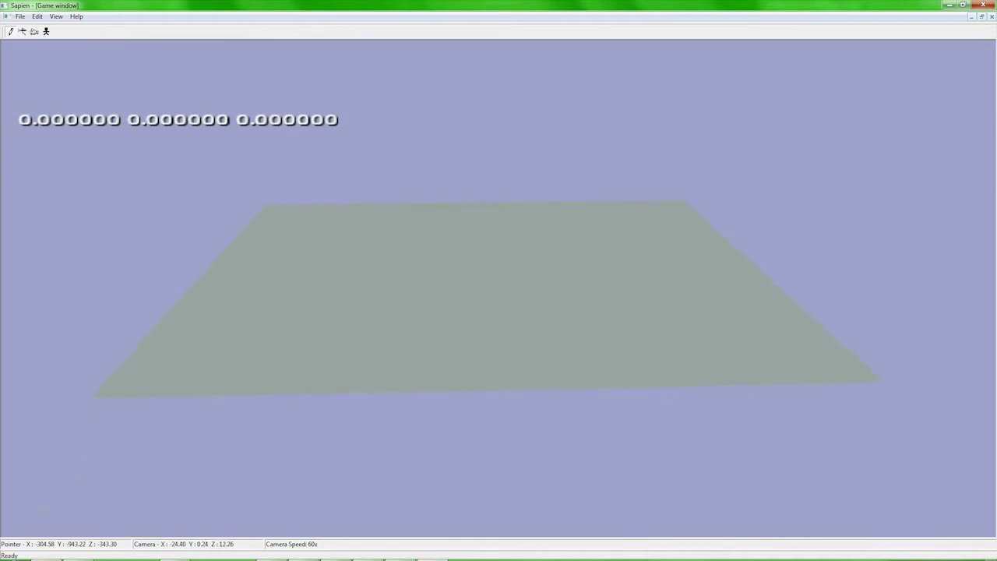
pyautogui.moveTo(571, 398); pyautogui.dragTo(565, 379, button='middle')
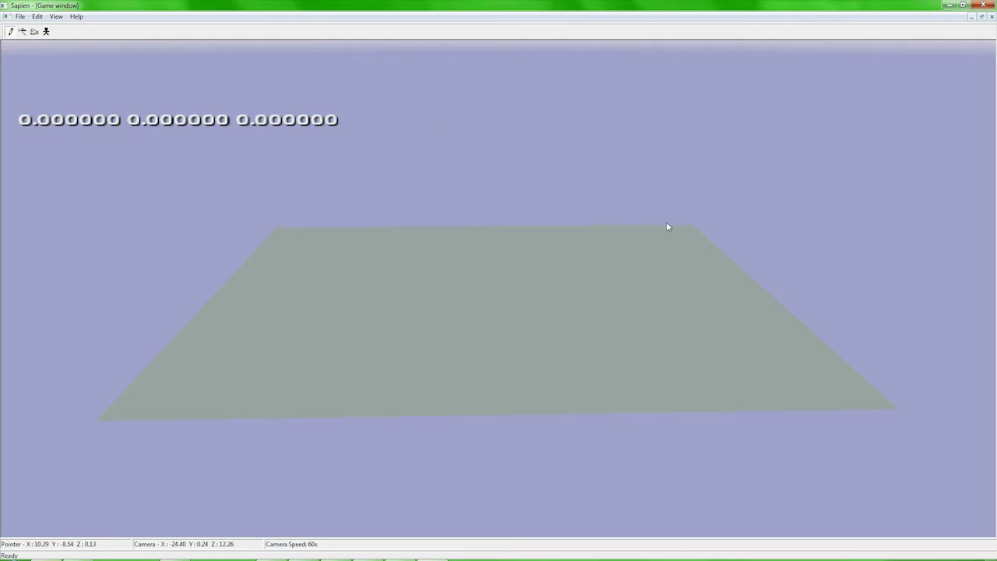
pyautogui.press('`')
pyautogui.write('radiosity_save')
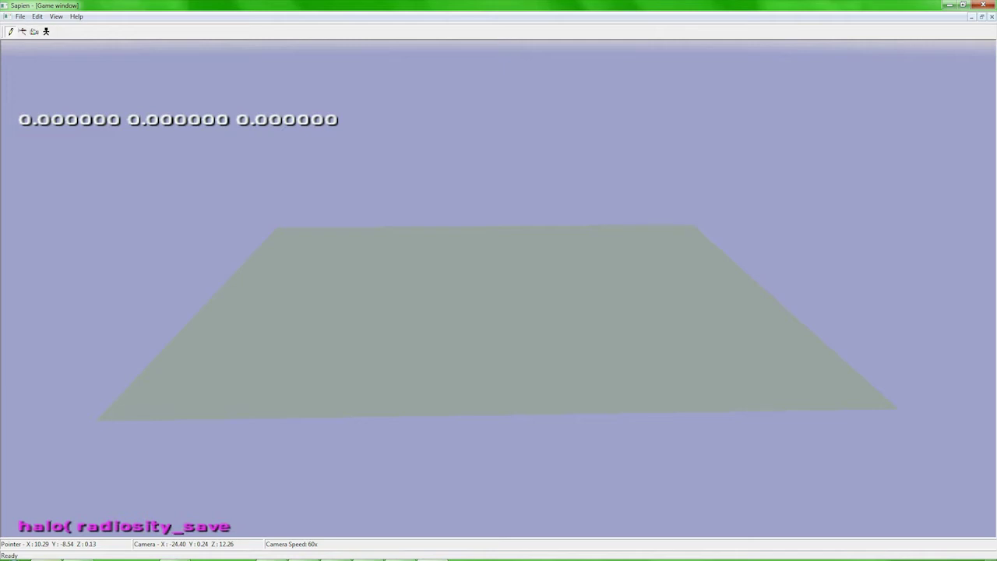
pyautogui.press('Return')
pyautogui.press('`')
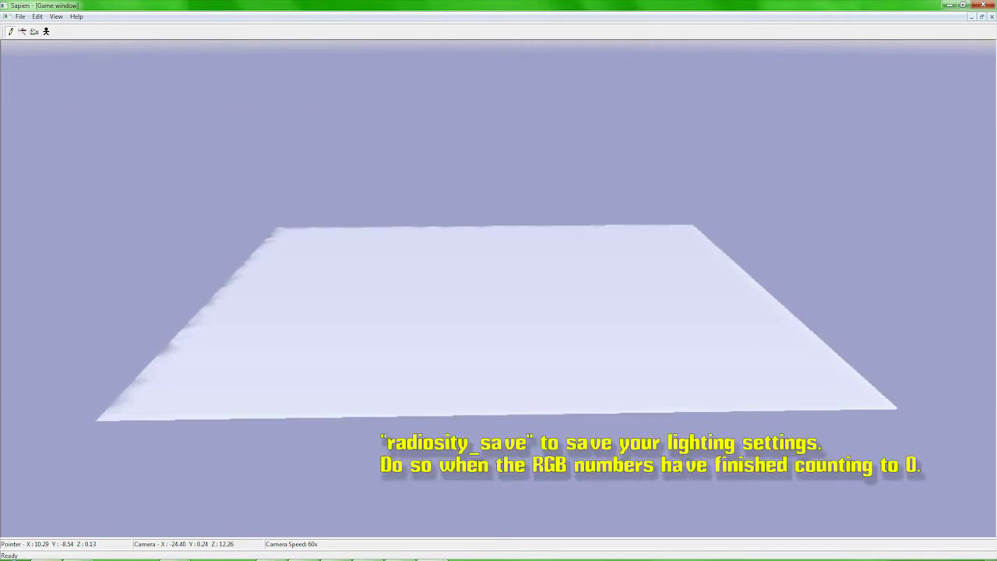
# Examine the lit floor plane and its surroundings from several angles
pyautogui.moveTo(701, 323); pyautogui.dragTo(50, 321, button='middle')
pyautogui.press('d')
pyautogui.moveTo(748, 413); pyautogui.dragTo(651, 373, button='middle')
pyautogui.press('d')
pyautogui.press('d')
pyautogui.press('a')
pyautogui.press('a')
pyautogui.moveTo(538, 461); pyautogui.dragTo(597, 456, button='middle')
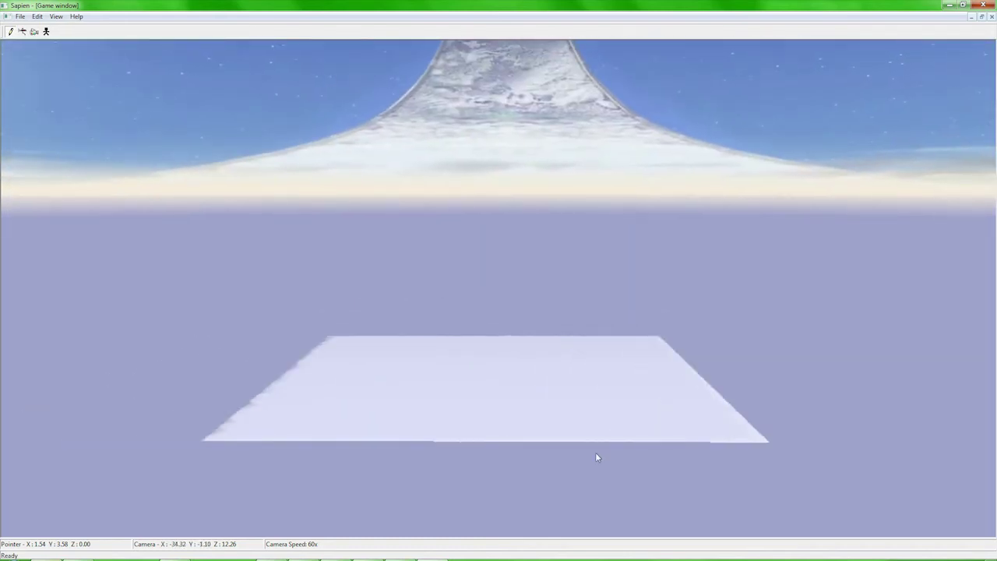
# Switch to 3ds Max to look at the source box model, and return to Sapien
pyautogui.moveTo(460, 550)
pyautogui.click(368, 551)
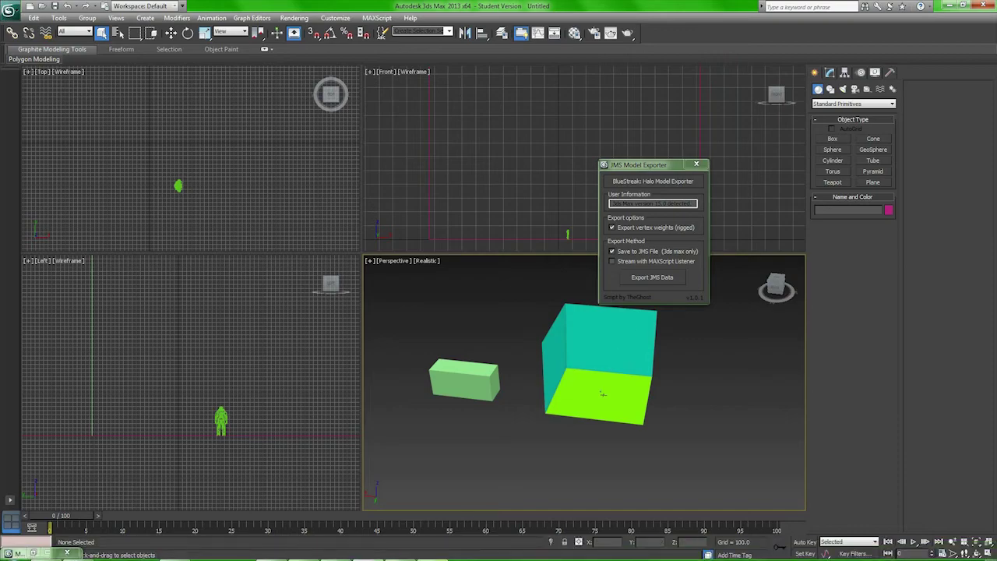
pyautogui.click(435, 551)
# Place one instance of Player starting points from the Mission hierarchy on the floor, at about X 0.48, Y -1.49
pyautogui.press('w')
pyautogui.moveTo(498, 288); pyautogui.dragTo(701, 312, button='middle')
pyautogui.press('a')
pyautogui.press('s')
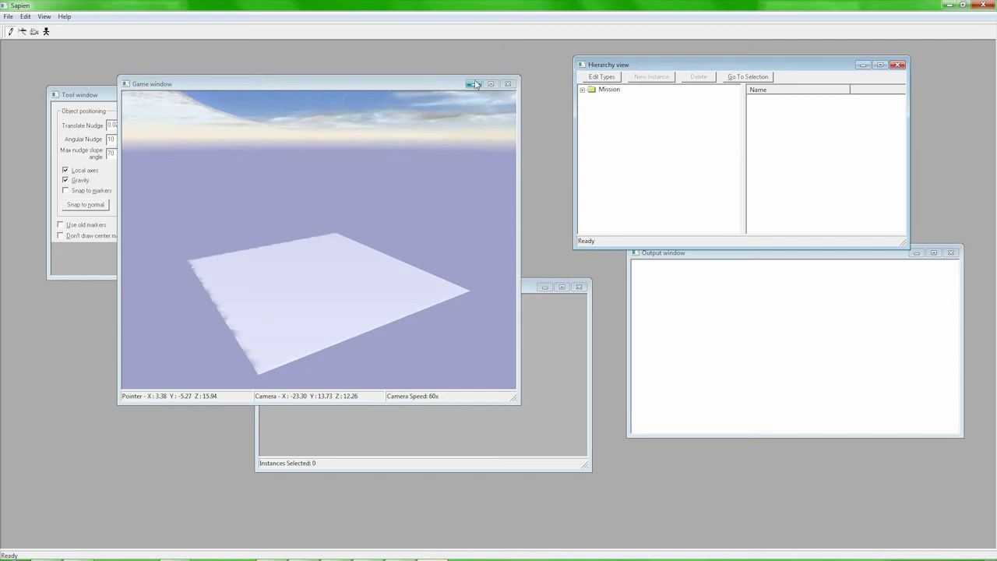
pyautogui.click(582, 90)
pyautogui.click(622, 109)
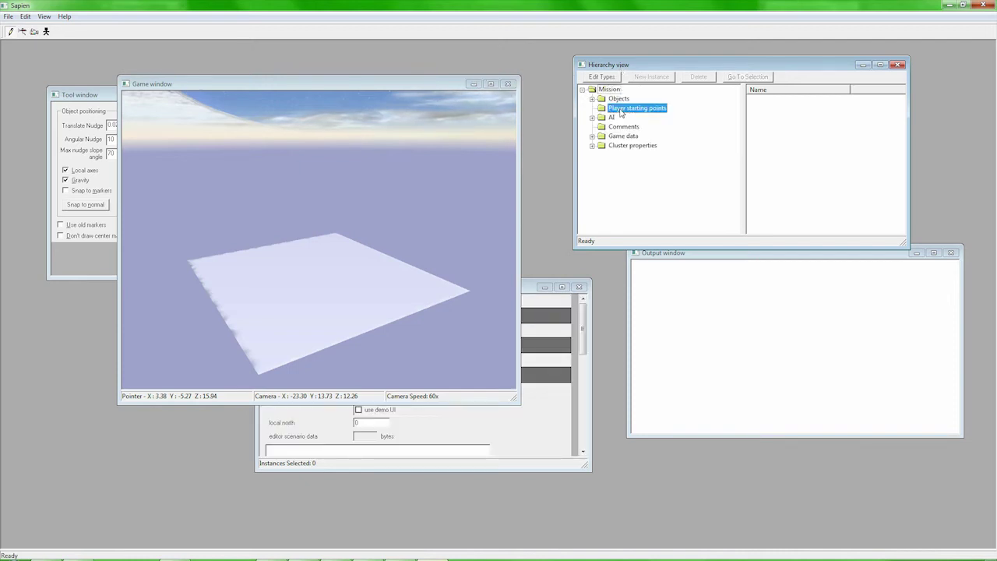
pyautogui.click(308, 275)
# Get close to the player starting point and slide it across the floor by its green axis handle
pyautogui.moveTo(325, 269)
pyautogui.mouseDown(button='middle')
pyautogui.moveTo(382, 269)
pyautogui.moveTo(333, 269)
pyautogui.mouseUp(button='middle')
pyautogui.press('w')
pyautogui.press('w')
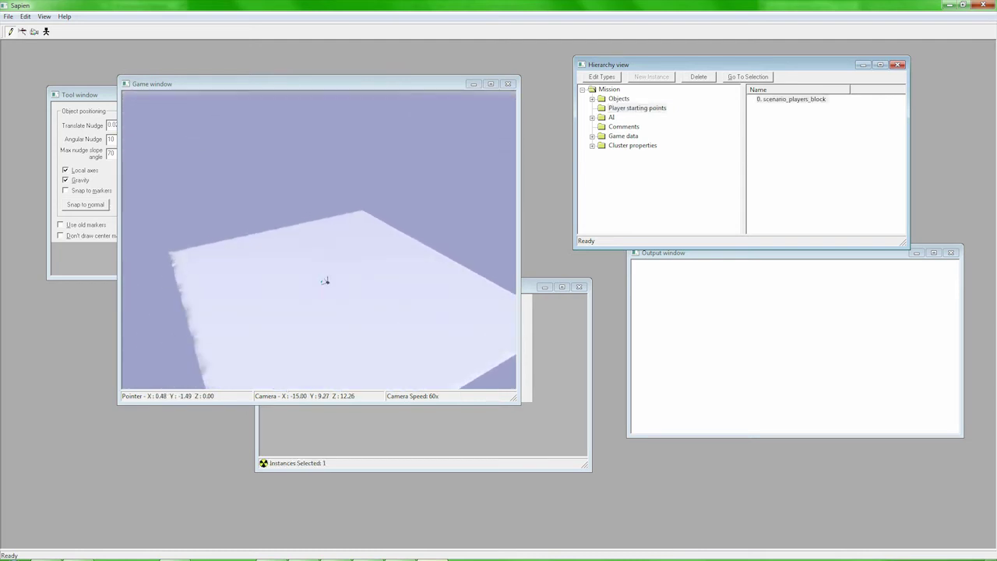
pyautogui.press('w')
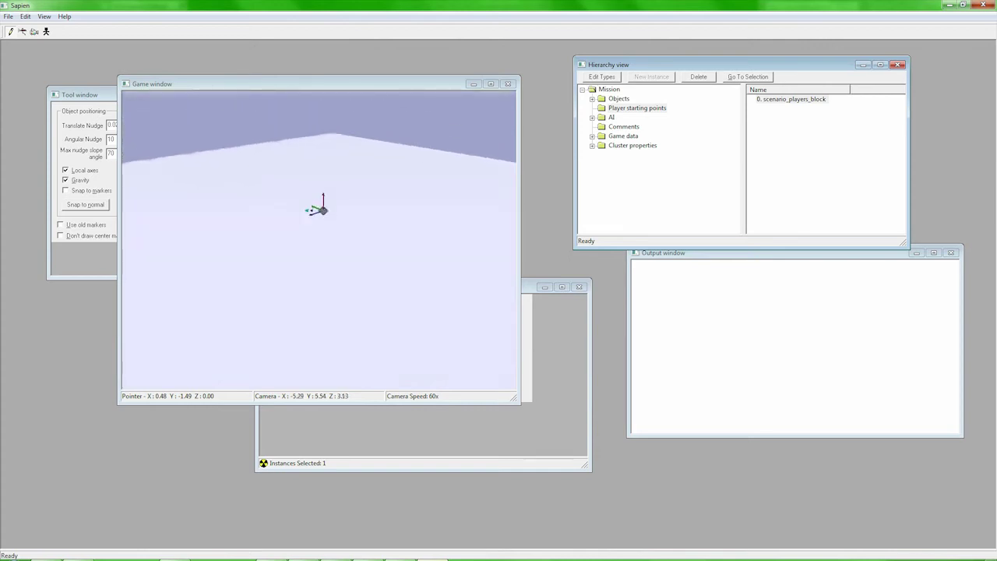
pyautogui.press('w')
pyautogui.moveTo(332, 269)
pyautogui.mouseDown(button='middle')
pyautogui.moveTo(329, 303)
pyautogui.moveTo(261, 261)
pyautogui.moveTo(218, 255)
pyautogui.moveTo(194, 274)
pyautogui.mouseUp(button='middle')
pyautogui.press('d')
pyautogui.press('s')
pyautogui.moveTo(195, 274); pyautogui.dragTo(204, 282)
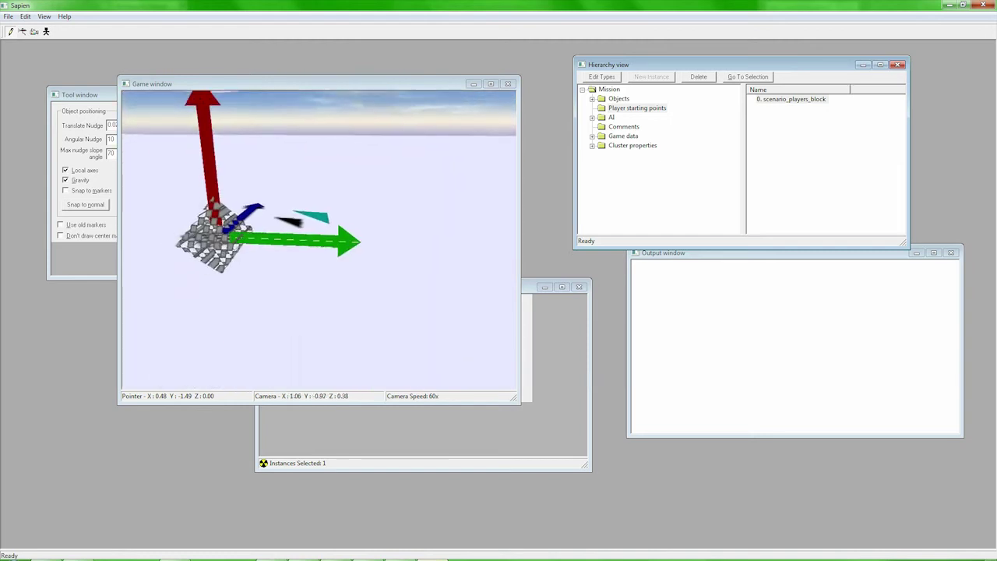
pyautogui.moveTo(204, 282); pyautogui.dragTo(187, 266, button='middle')
pyautogui.click(339, 231)
pyautogui.moveTo(339, 230)
pyautogui.mouseDown()
pyautogui.moveTo(270, 217)
pyautogui.moveTo(212, 224)
pyautogui.moveTo(349, 229)
pyautogui.moveTo(216, 224)
pyautogui.mouseUp()
# Shift the player starting point sideways on the floor while viewing it from another side
pyautogui.moveTo(407, 209)
pyautogui.mouseDown(button='middle')
pyautogui.moveTo(351, 189)
pyautogui.moveTo(390, 201)
pyautogui.moveTo(335, 203)
pyautogui.moveTo(382, 228)
pyautogui.mouseUp(button='middle')
pyautogui.press('d')
pyautogui.press('d')
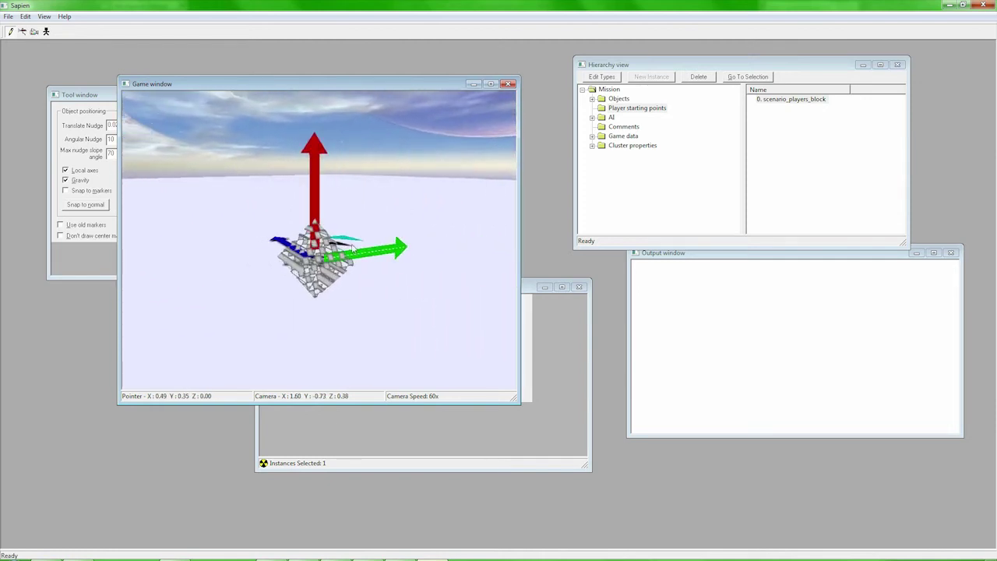
pyautogui.moveTo(348, 244)
pyautogui.mouseDown()
pyautogui.moveTo(340, 260)
pyautogui.moveTo(312, 233)
pyautogui.mouseUp()
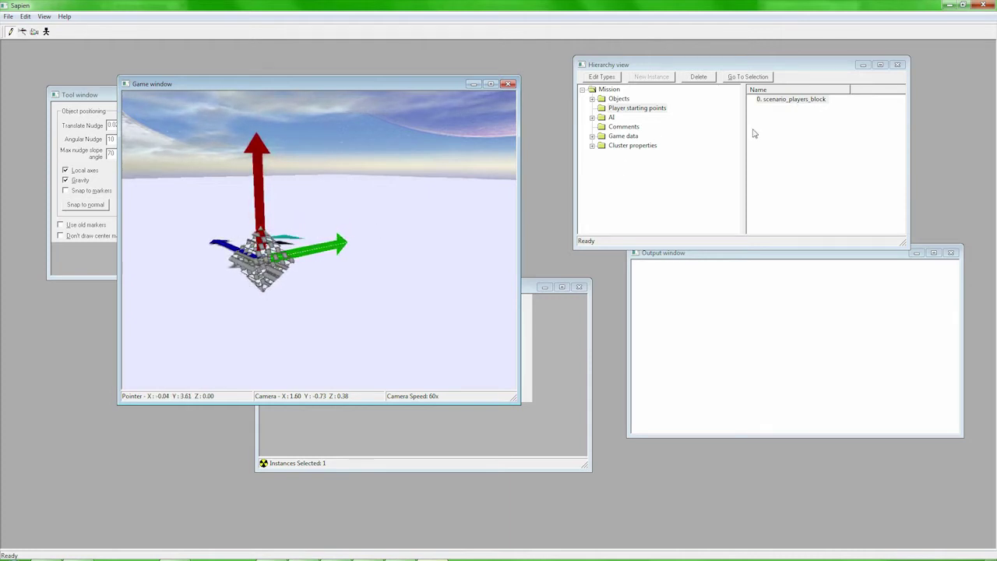
# Move the Properties palette into clear view, set the player starting point's type 0 to all games, and minimize the palette
pyautogui.click(527, 289)
pyautogui.moveTo(466, 291); pyautogui.dragTo(757, 191)
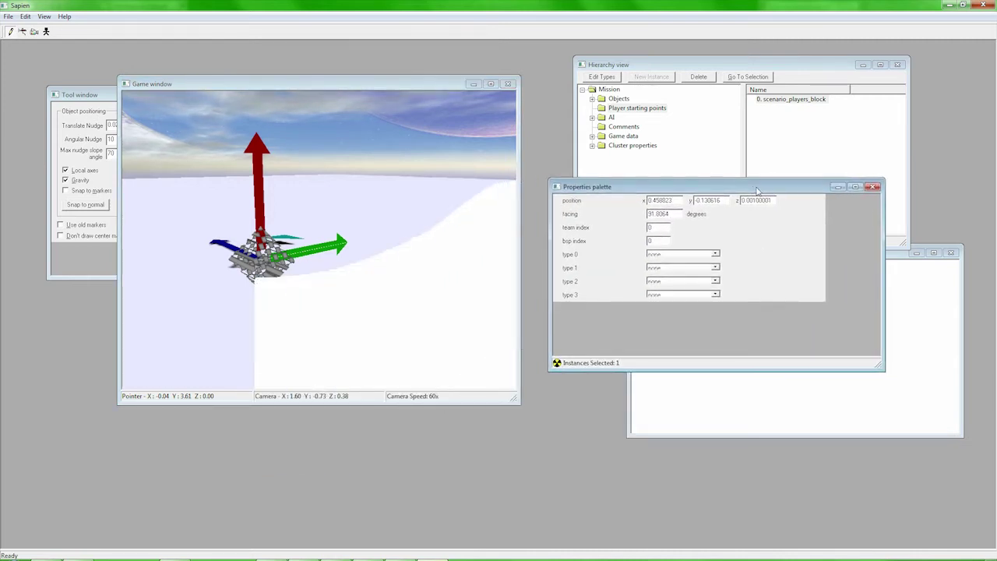
pyautogui.click(673, 255)
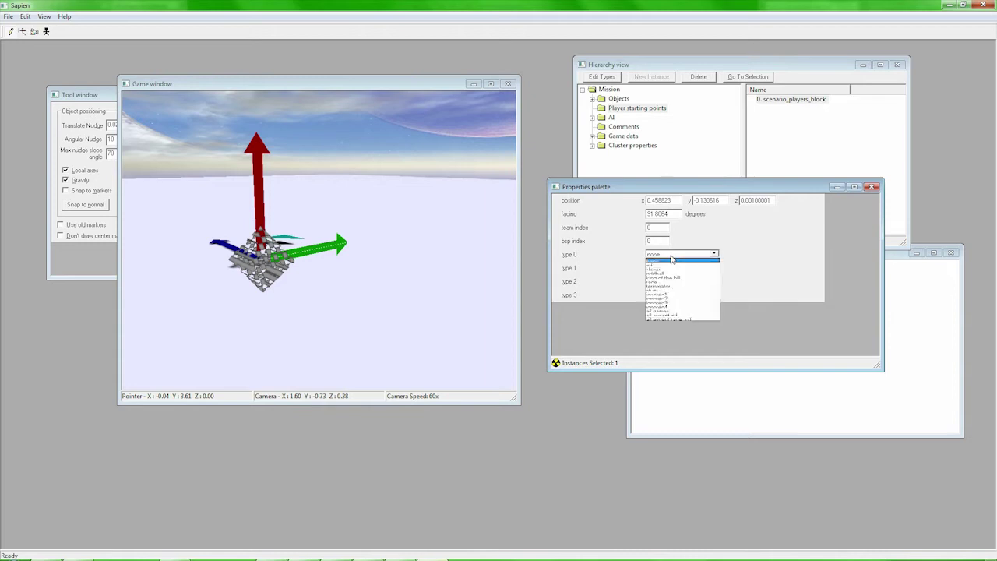
pyautogui.click(676, 310)
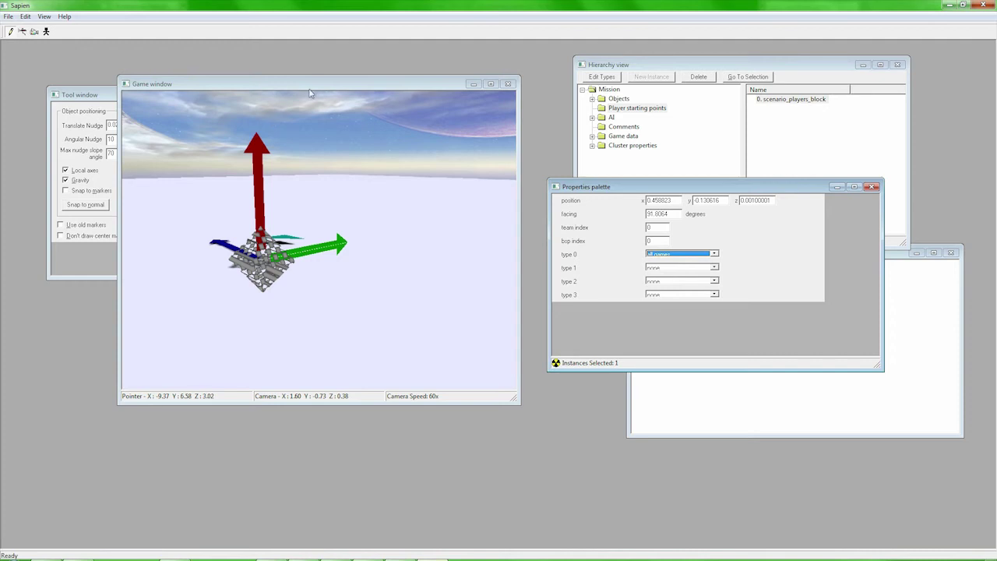
pyautogui.click(837, 190)
# Fly the camera around the player starting point to examine it and the open floor from other sides
pyautogui.moveTo(370, 208); pyautogui.dragTo(337, 198, button='middle')
pyautogui.press('s')
pyautogui.press('d')
pyautogui.press('d')
pyautogui.press('d')
pyautogui.press('w')
pyautogui.press('d')
pyautogui.press('d')
pyautogui.press('d')
pyautogui.press('w')
pyautogui.press('a')
pyautogui.press('w')
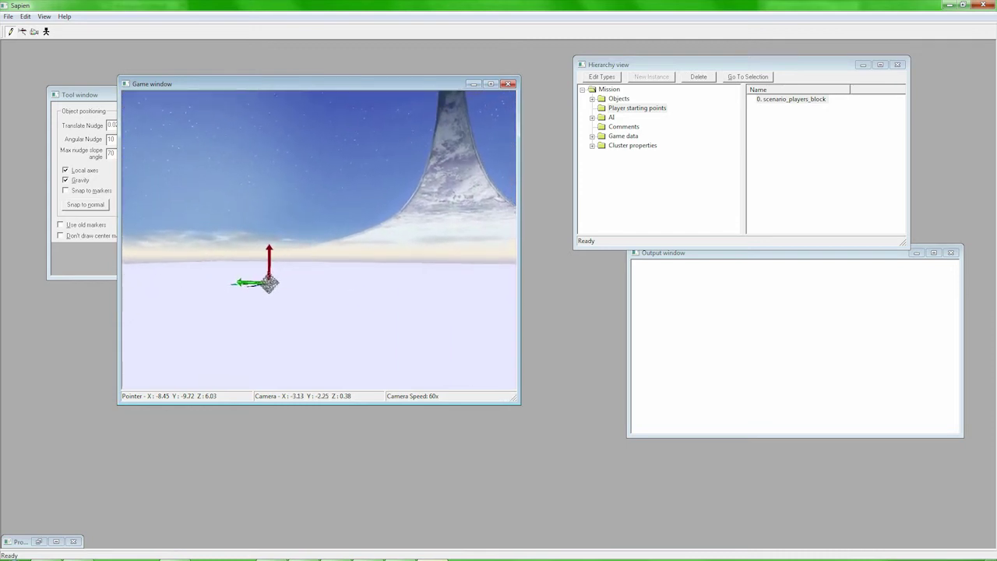
# Place one Weapons instance from the Items hierarchy on the floor at about X -3.78, Y -2.88, and select it
pyautogui.click(592, 99)
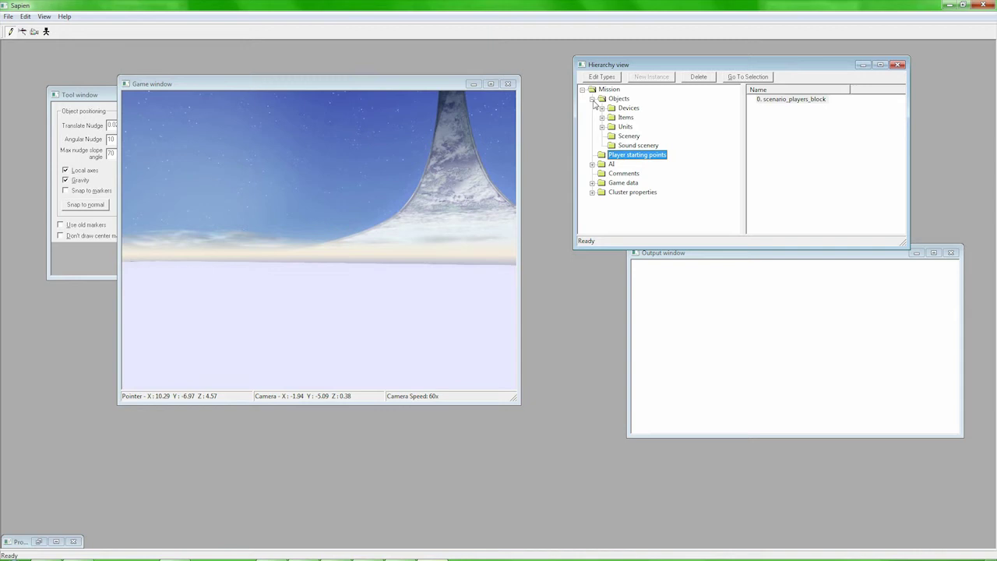
pyautogui.click(602, 117)
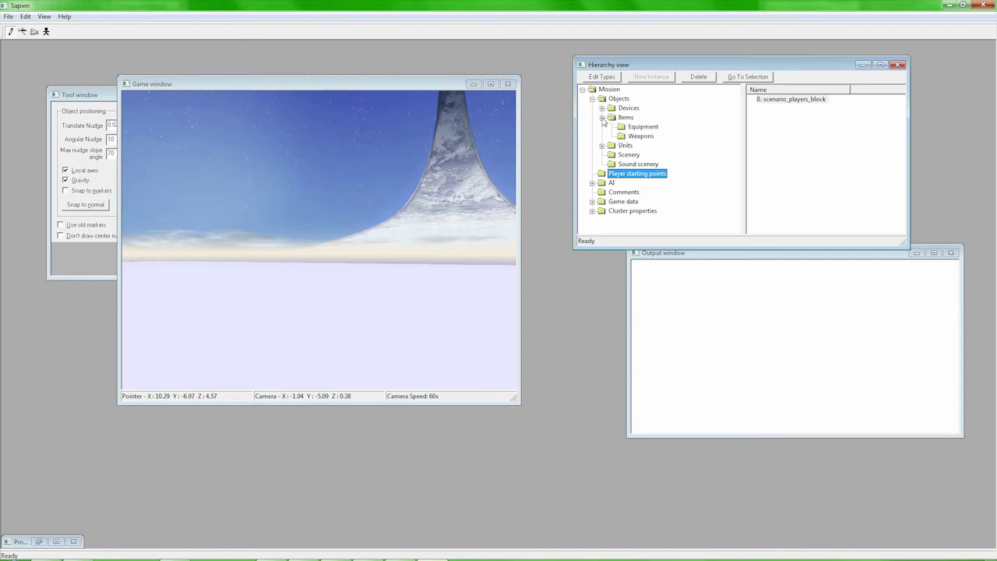
pyautogui.click(637, 138)
pyautogui.moveTo(352, 223); pyautogui.dragTo(167, 244, button='middle')
pyautogui.rightClick(243, 250)
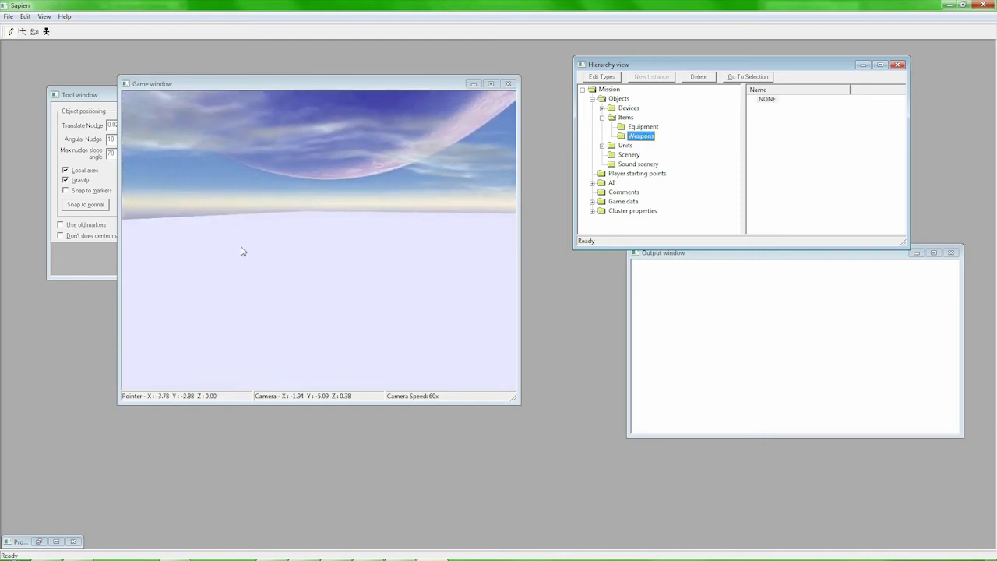
pyautogui.click(768, 100)
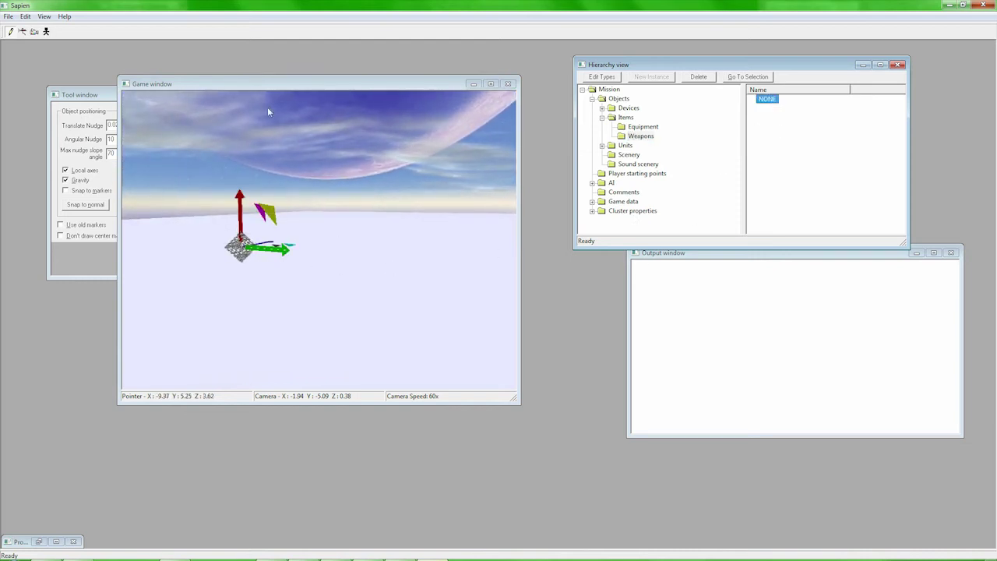
# Rearrange the Game window and Hierarchy view, restore the Properties palette, and check the type choices of the placed weapon
pyautogui.moveTo(599, 68)
pyautogui.mouseDown()
pyautogui.moveTo(637, 193)
pyautogui.moveTo(599, 67)
pyautogui.moveTo(589, 66)
pyautogui.mouseUp()
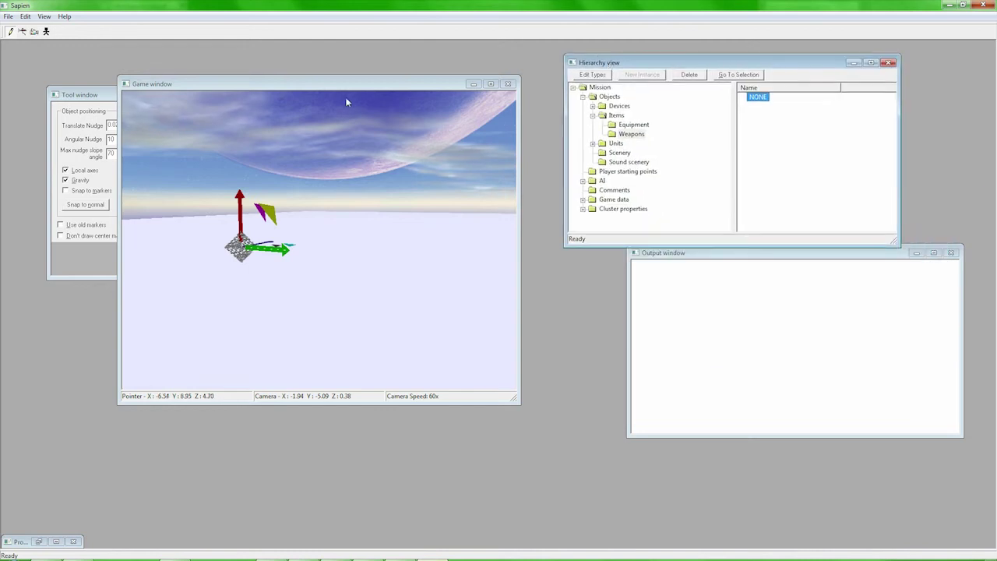
pyautogui.moveTo(417, 98); pyautogui.dragTo(392, 109)
pyautogui.moveTo(636, 78); pyautogui.dragTo(614, 82)
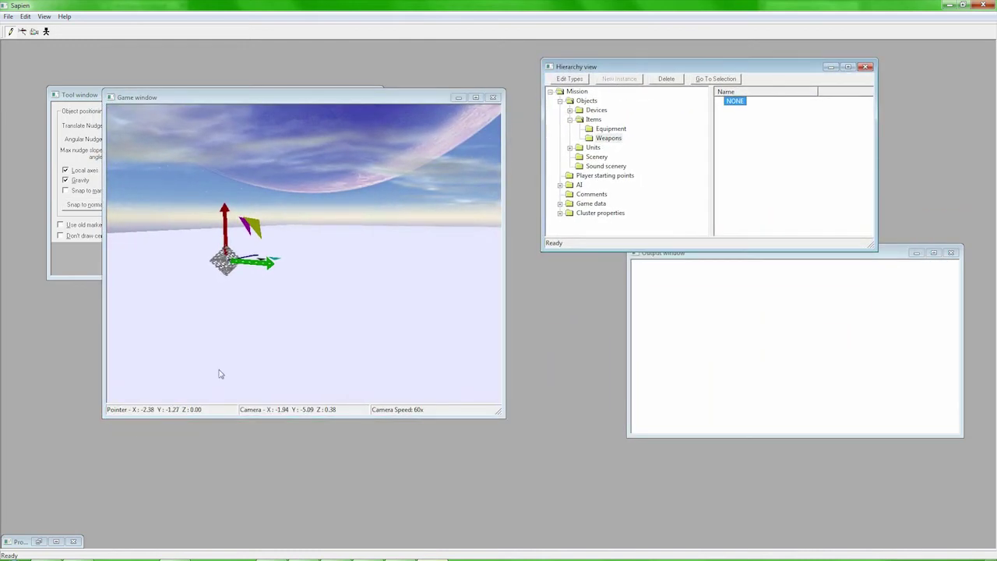
pyautogui.click(38, 541)
pyautogui.click(714, 201)
pyautogui.click(714, 202)
# Start adding a tag to the weapon object types and browse to the weapons folder inside tags
pyautogui.click(572, 79)
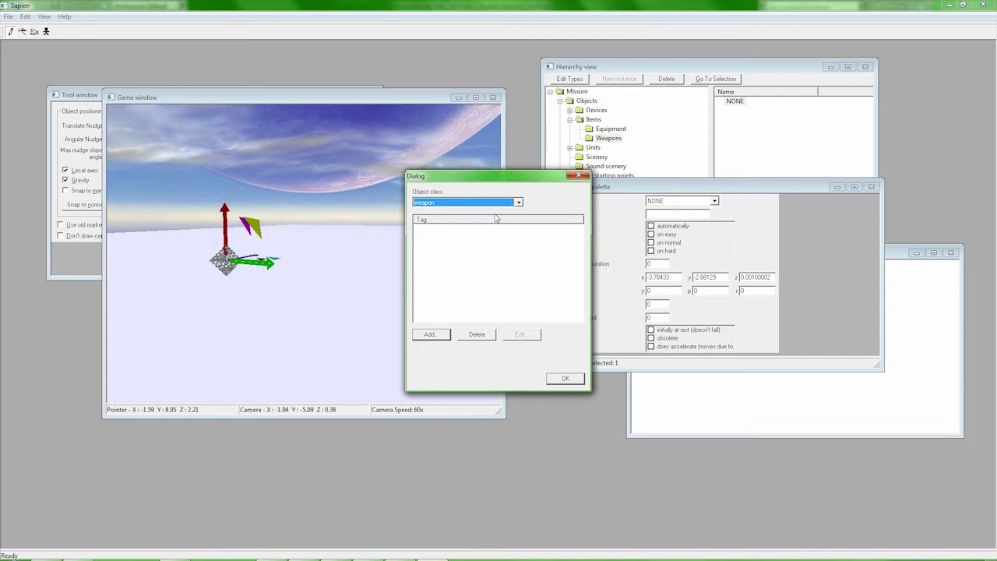
pyautogui.click(431, 334)
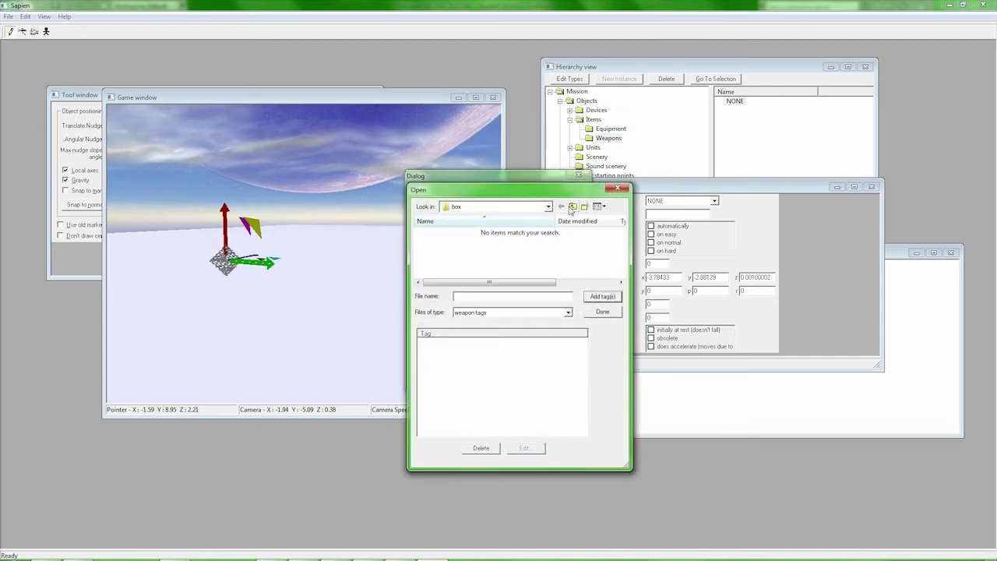
pyautogui.click(573, 207)
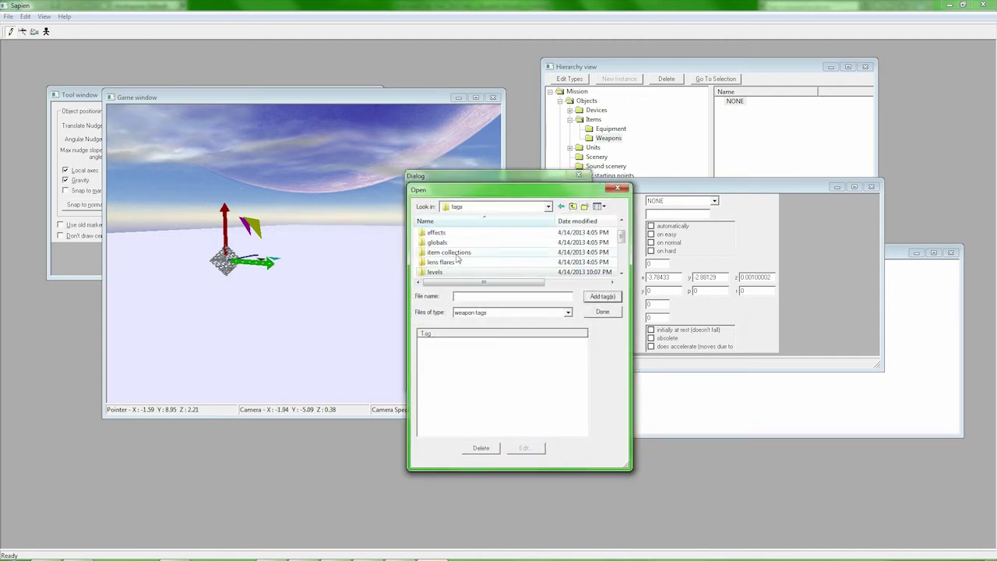
pyautogui.click(478, 254)
pyautogui.scroll(-1, 479, 255)
pyautogui.scroll(1, 479, 255)
pyautogui.scroll(-3, 479, 254)
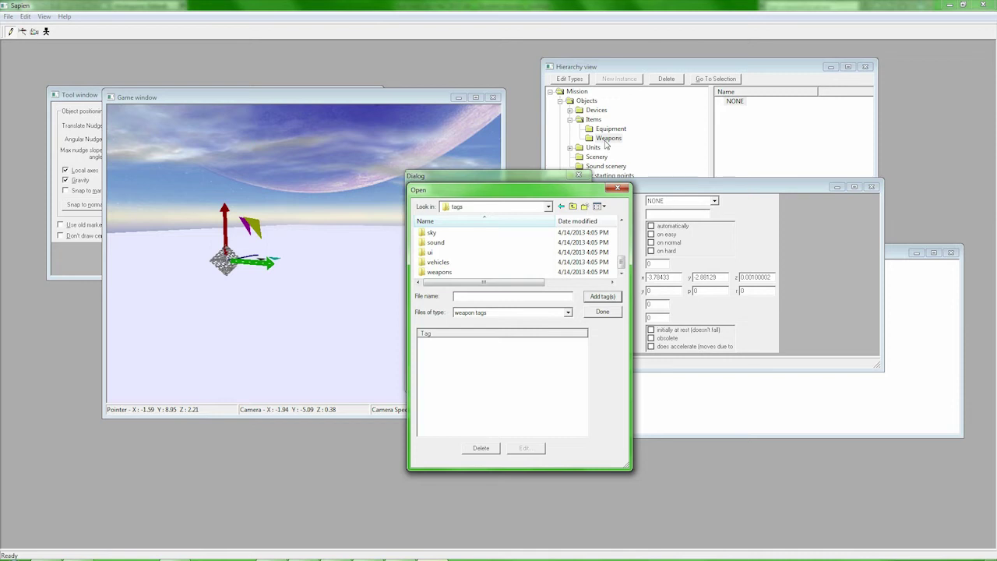
pyautogui.doubleClick(456, 272)
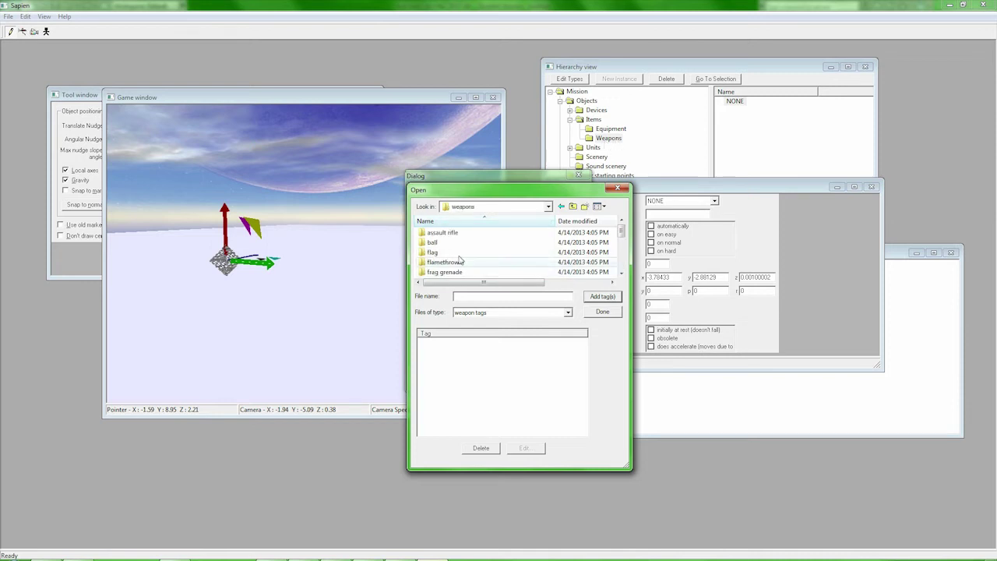
# Add rocket launcher.weapon from the rocket launcher folder to the weapon types and assign rocket launcher as the placed weapon's type
pyautogui.scroll(-3, 466, 257)
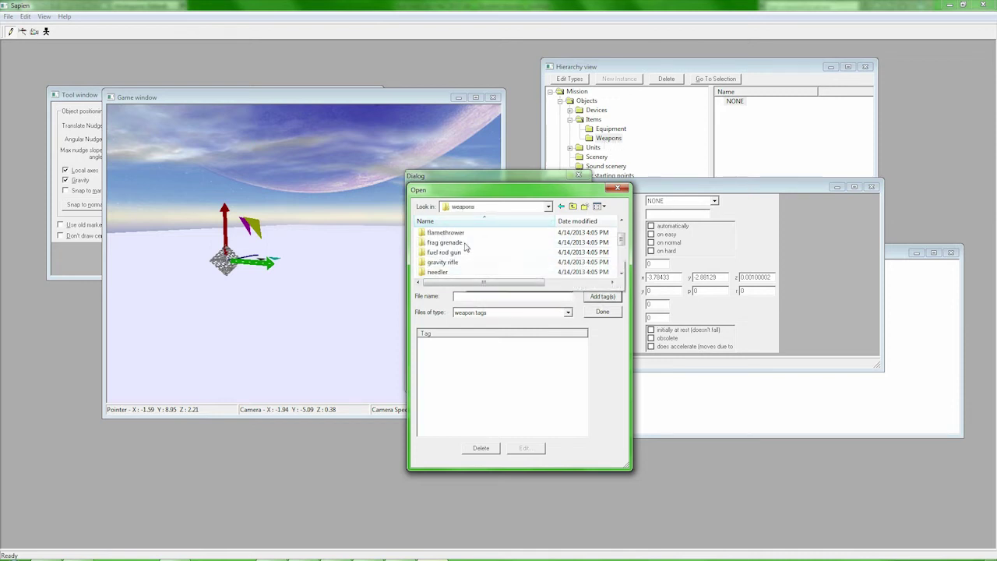
pyautogui.doubleClick(465, 254)
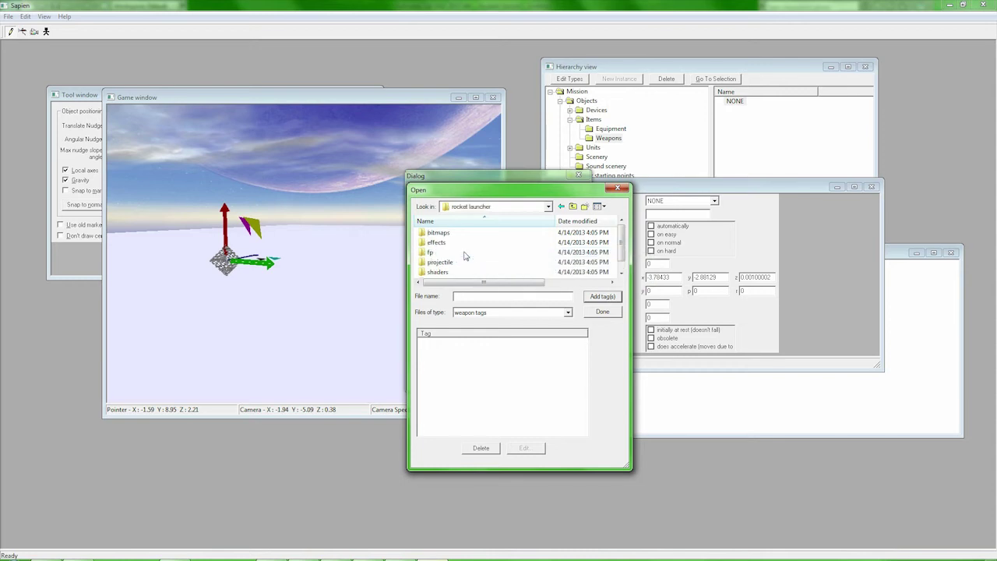
pyautogui.scroll(-1, 471, 265)
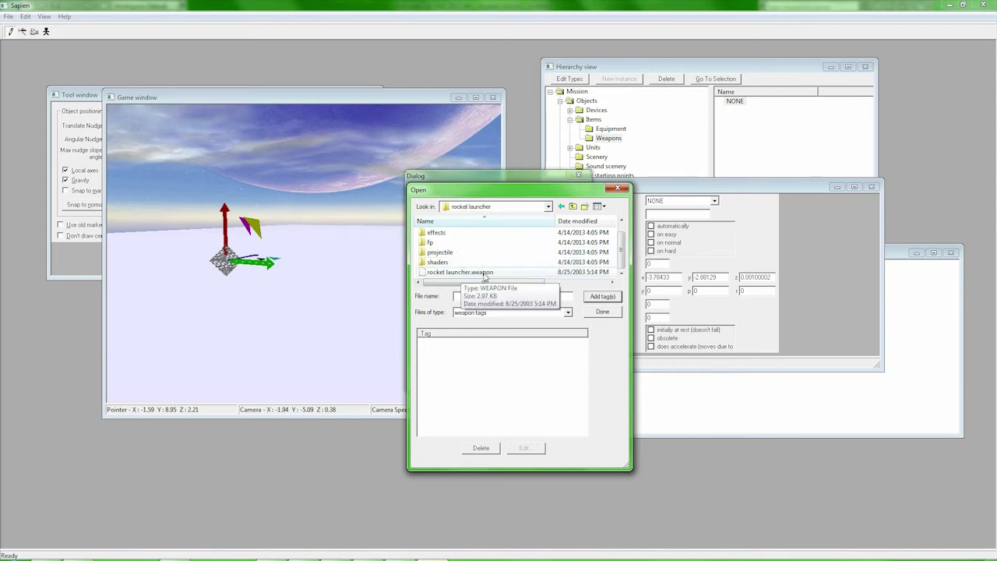
pyautogui.click(480, 272)
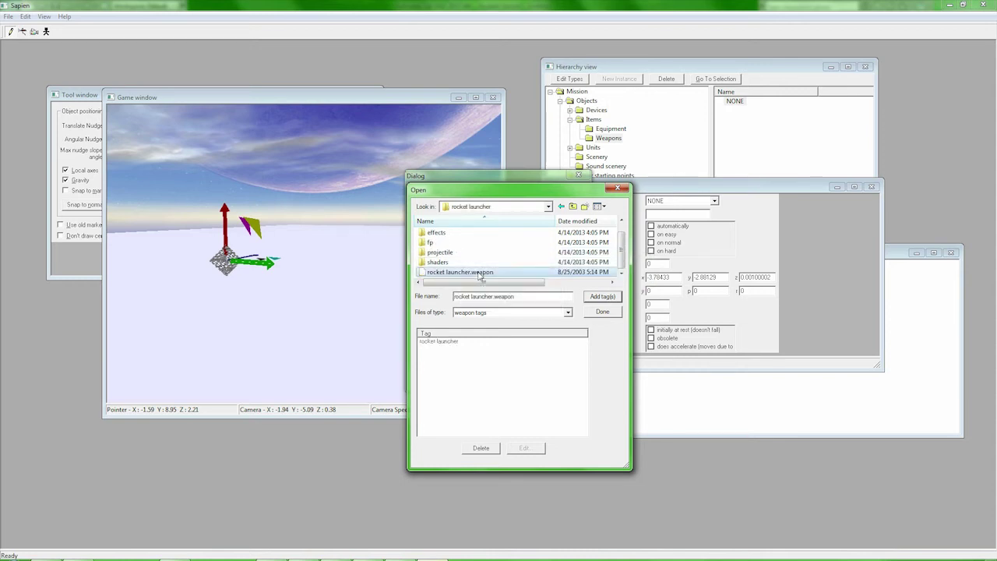
pyautogui.click(603, 312)
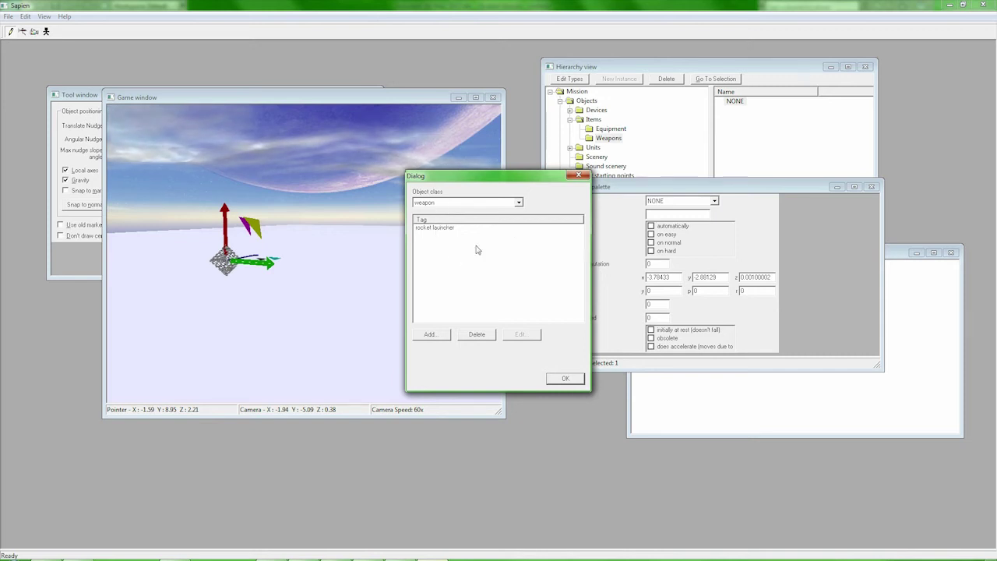
pyautogui.click(565, 379)
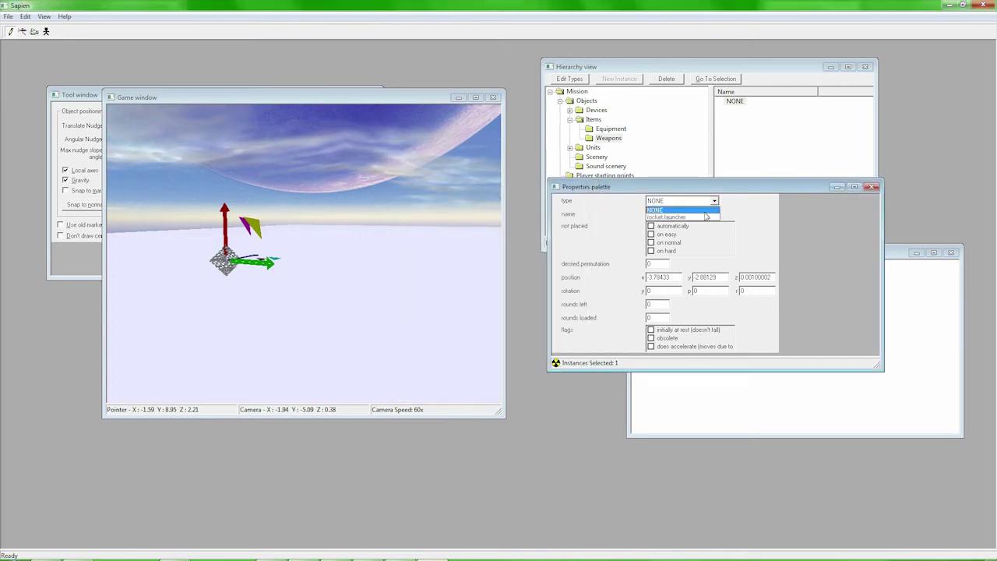
pyautogui.click(705, 213)
# Place six more rocket launchers at scattered spots on the floor and view them from a distance
pyautogui.moveTo(318, 256); pyautogui.dragTo(257, 315, button='middle')
pyautogui.press('d')
pyautogui.press('w')
pyautogui.moveTo(390, 253); pyautogui.dragTo(333, 229, button='middle')
pyautogui.press('s')
pyautogui.rightClick(377, 218)
pyautogui.rightClick(250, 251)
pyautogui.rightClick(394, 300)
pyautogui.rightClick(469, 275)
pyautogui.rightClick(352, 250)
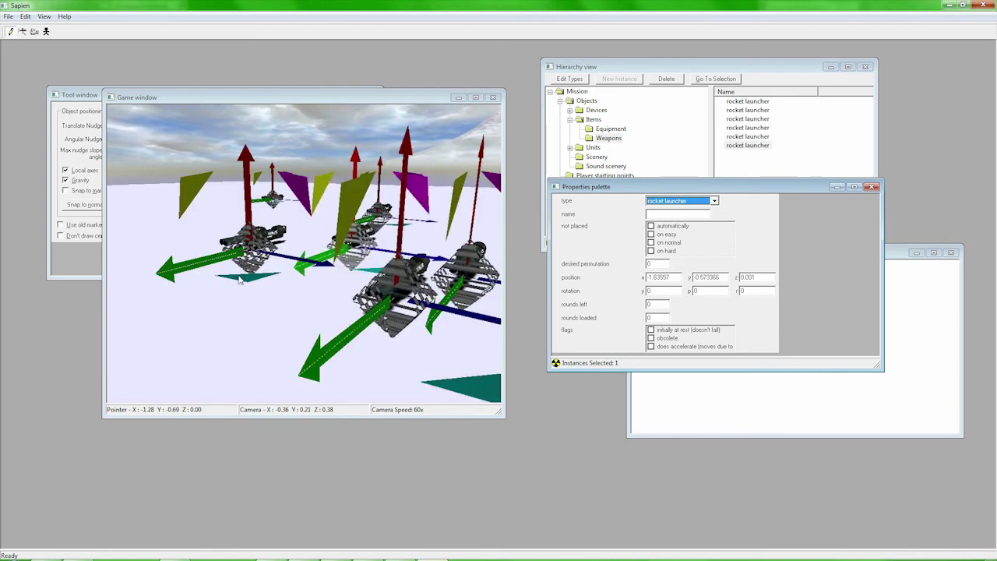
pyautogui.rightClick(177, 283)
pyautogui.moveTo(232, 241); pyautogui.dragTo(335, 229, button='middle')
pyautogui.press('s')
pyautogui.press('a')
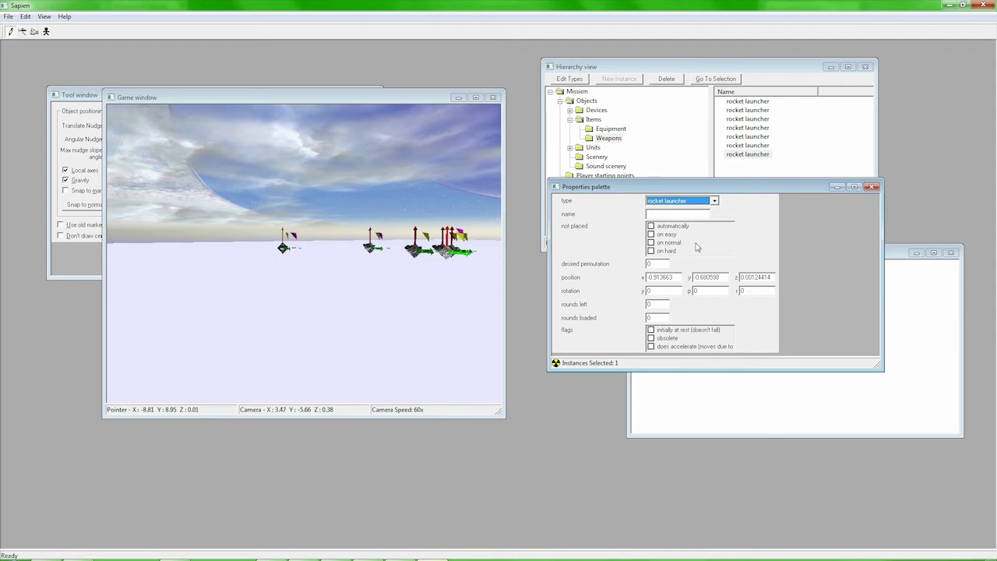
# Select the Vehicles category under Units in the Mission hierarchy
pyautogui.click(673, 147)
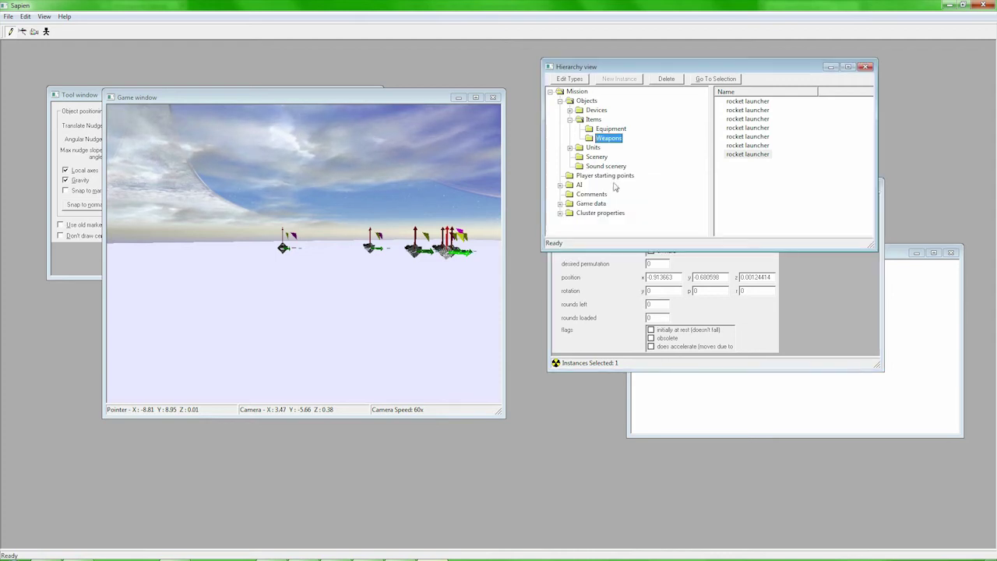
pyautogui.click(560, 204)
pyautogui.click(559, 129)
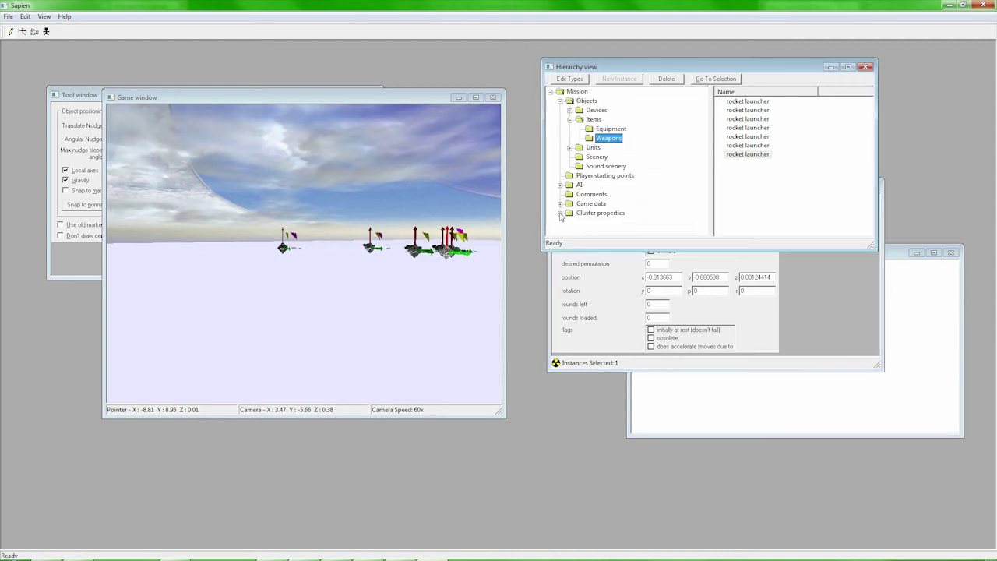
pyautogui.click(559, 212)
pyautogui.click(560, 176)
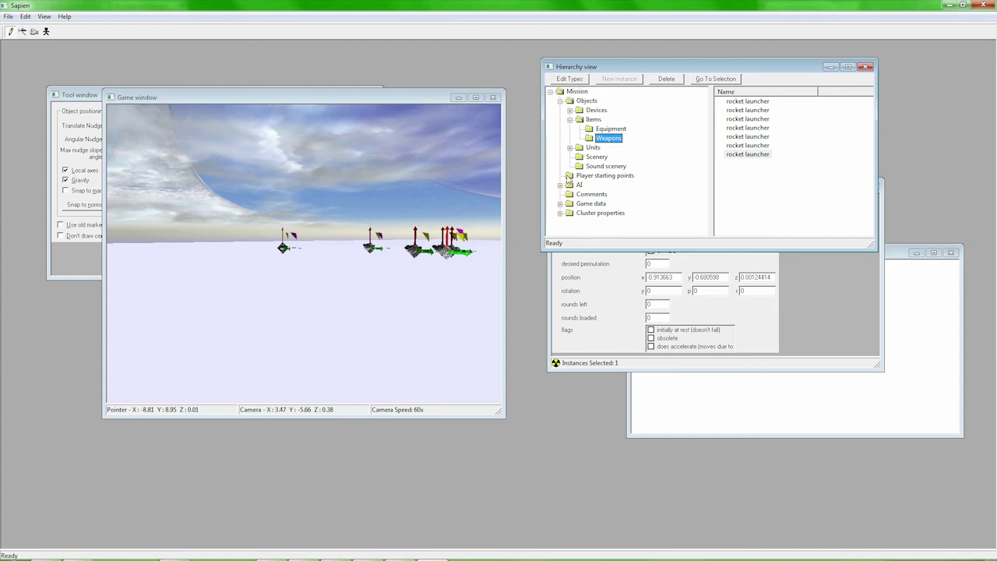
pyautogui.click(570, 147)
pyautogui.click(610, 167)
# Add mp_warthog.vehicle from the warthog folder inside tags' vehicles folder to the vehicle object types
pyautogui.click(575, 80)
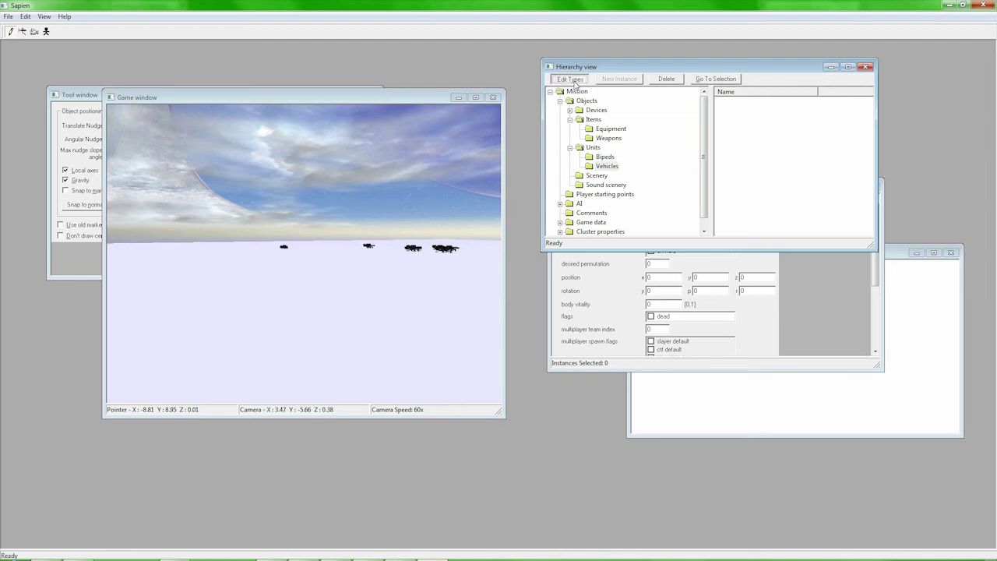
pyautogui.click(431, 334)
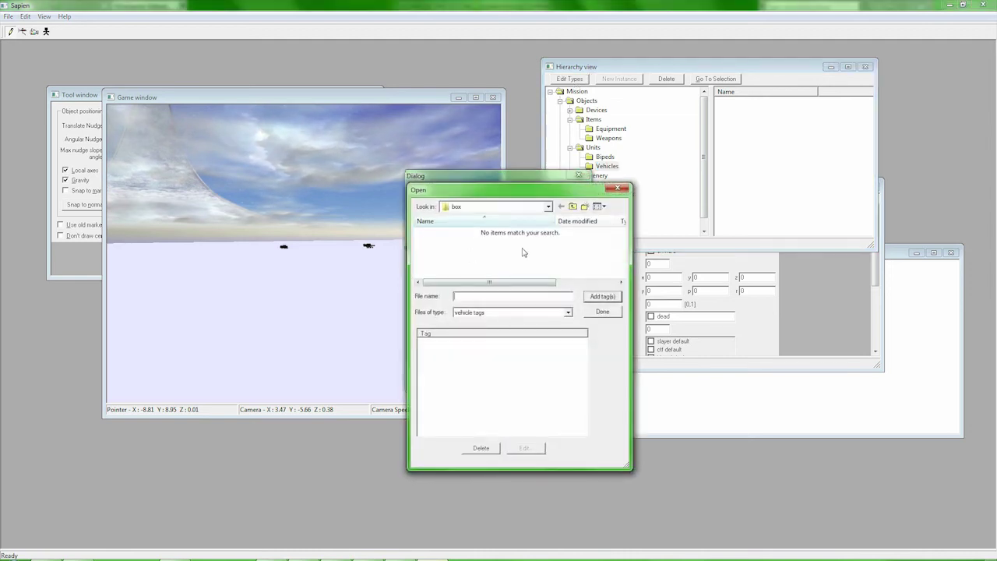
pyautogui.click(573, 205)
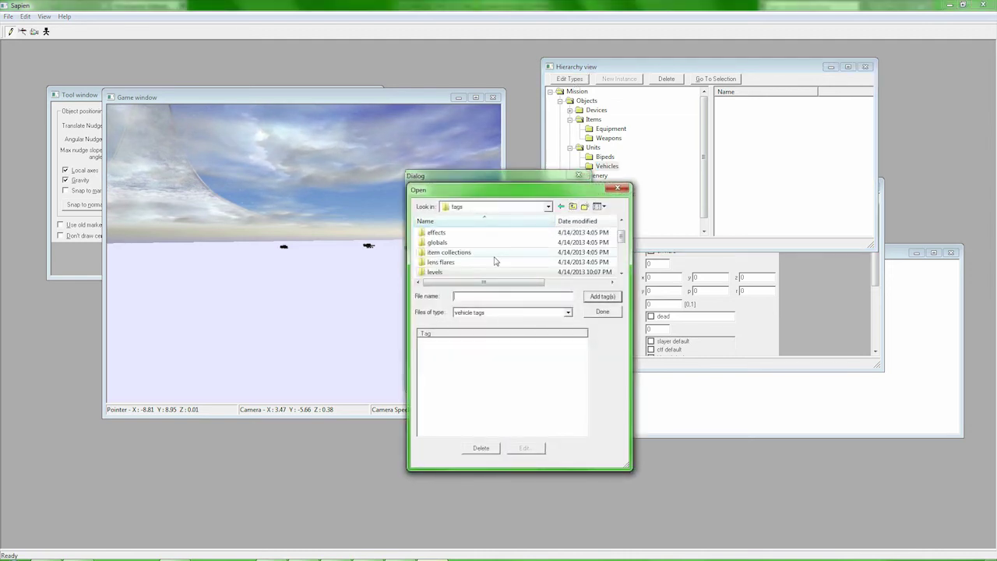
pyautogui.scroll(-5, 621, 240)
pyautogui.doubleClick(498, 262)
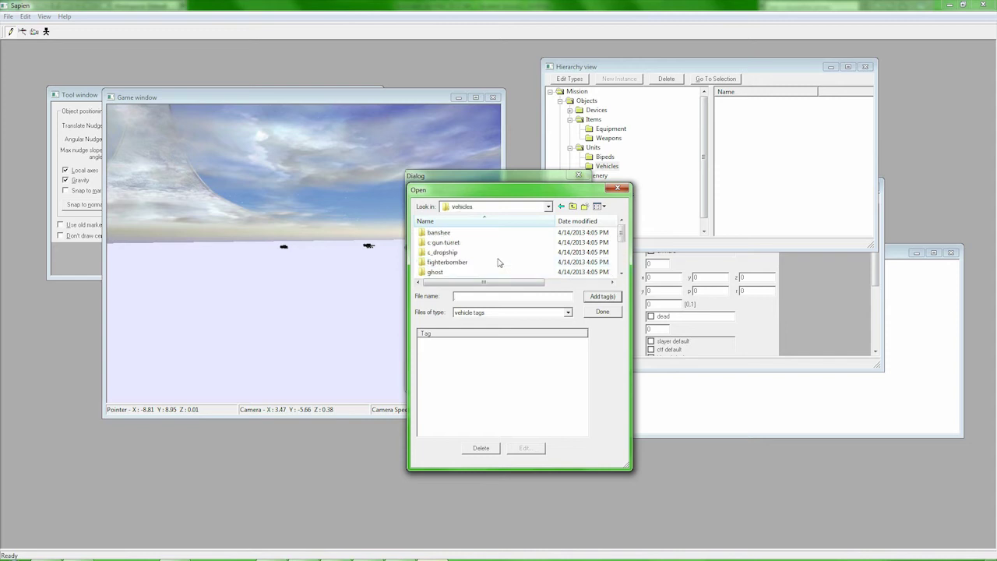
pyautogui.scroll(-3, 506, 256)
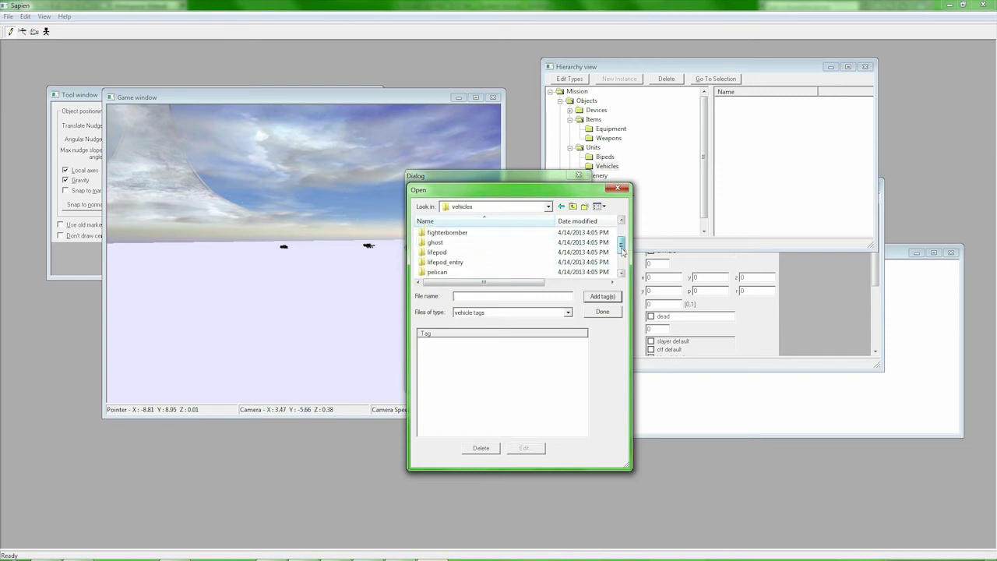
pyautogui.doubleClick(439, 262)
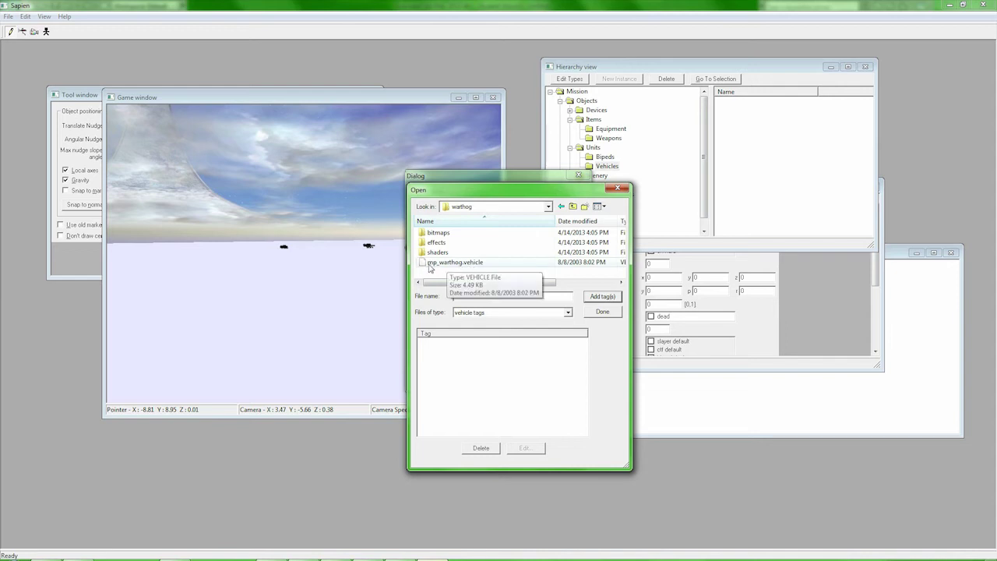
pyautogui.doubleClick(469, 263)
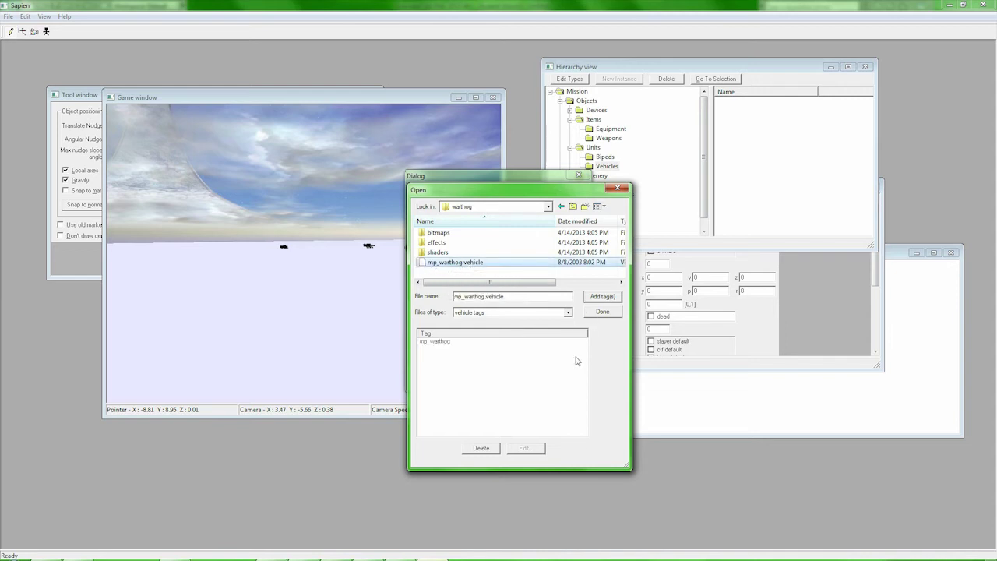
pyautogui.click(603, 312)
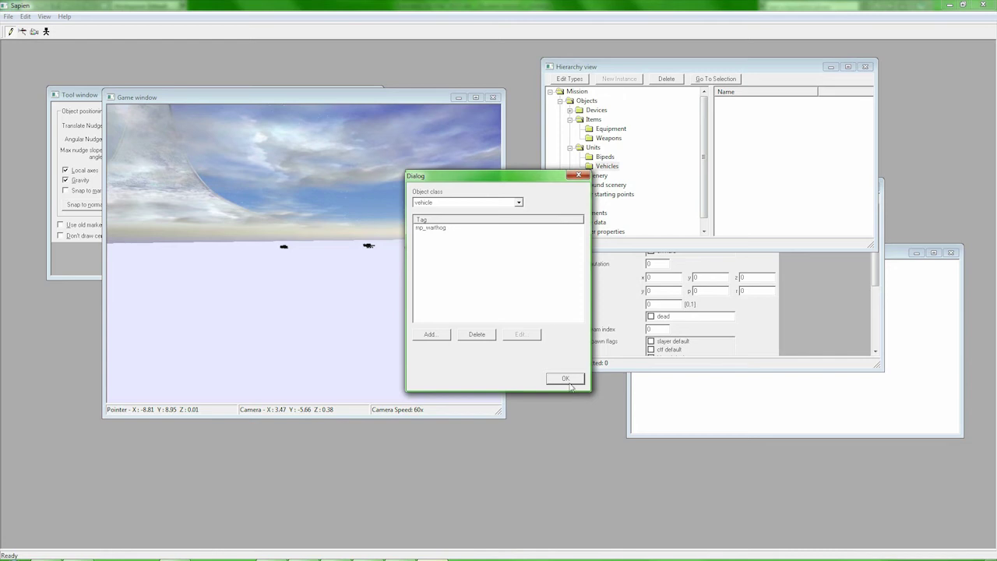
pyautogui.click(569, 379)
pyautogui.click(572, 379)
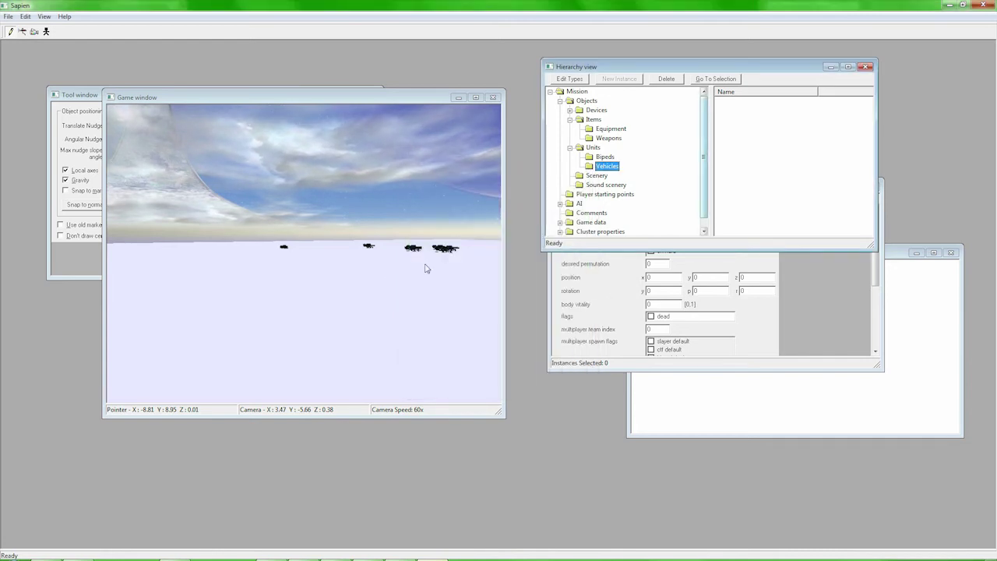
# Place a vehicle on the floor in front of the camera and set its type to mp_warthog
pyautogui.click(260, 320)
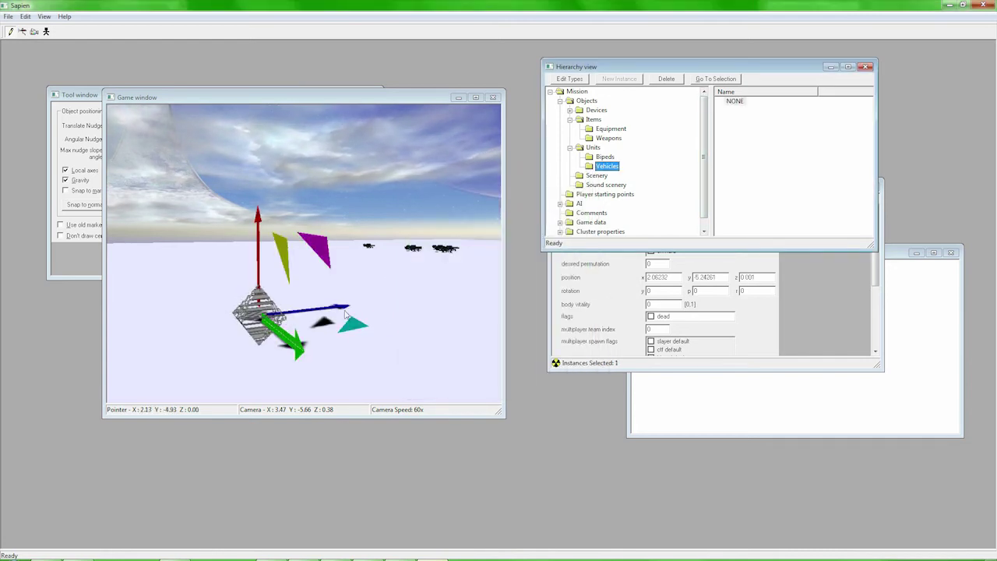
pyautogui.click(616, 291)
pyautogui.click(678, 201)
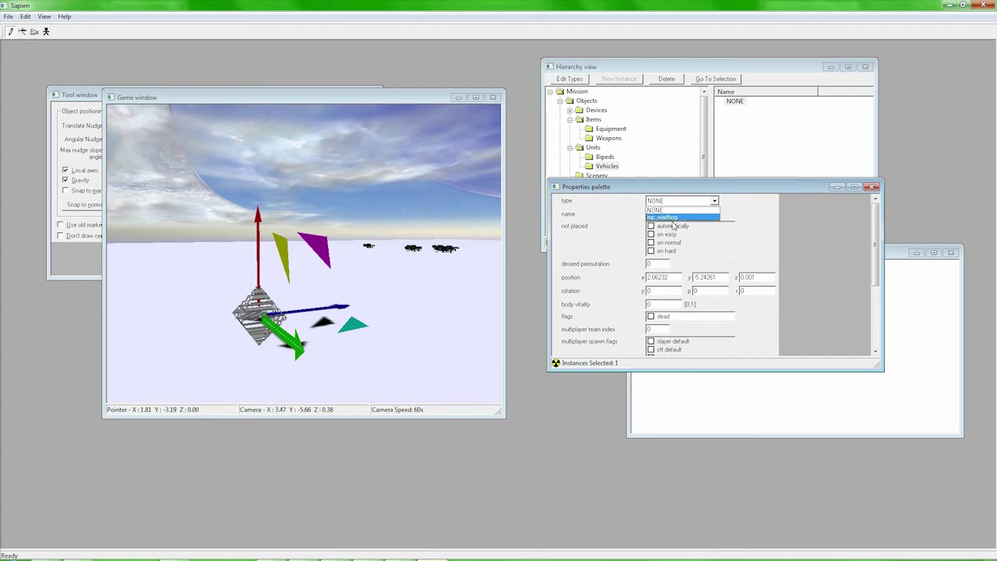
pyautogui.click(672, 218)
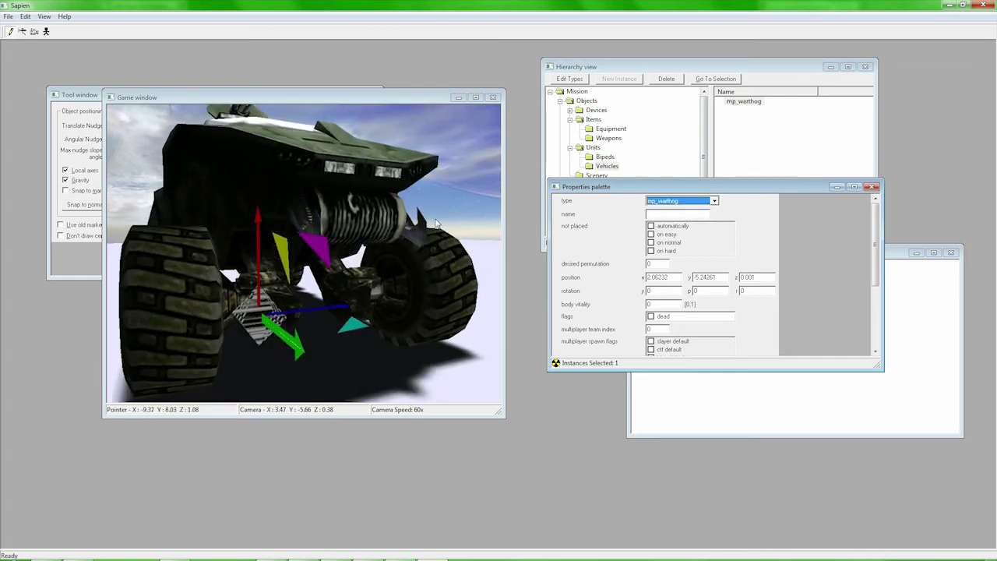
# Move the warthog across the floor to about X 5.03, Y -2.12 and view it from a distance alongside the weapons
pyautogui.moveTo(436, 221); pyautogui.dragTo(471, 223, button='middle')
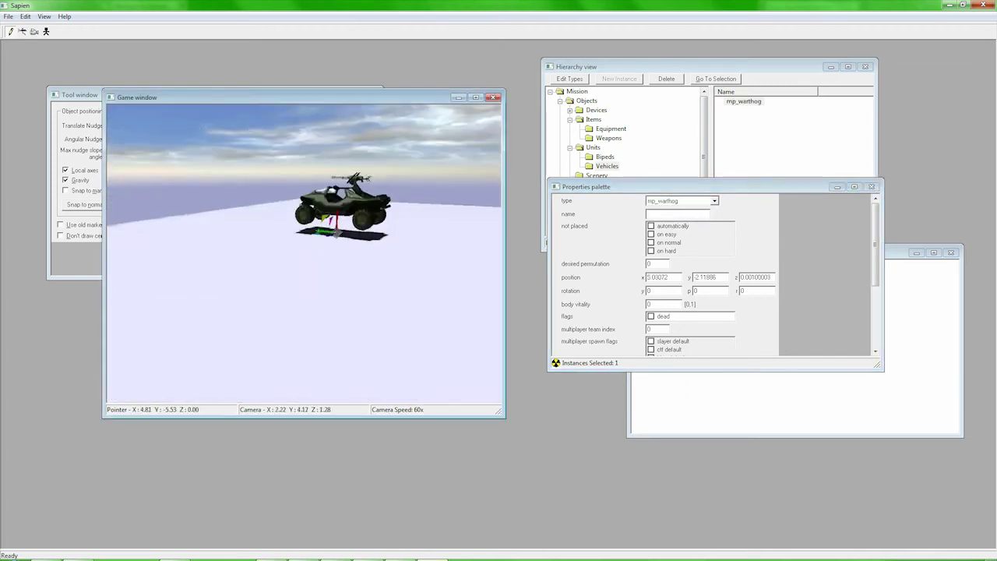
pyautogui.press('d')
pyautogui.press('s')
pyautogui.press('w')
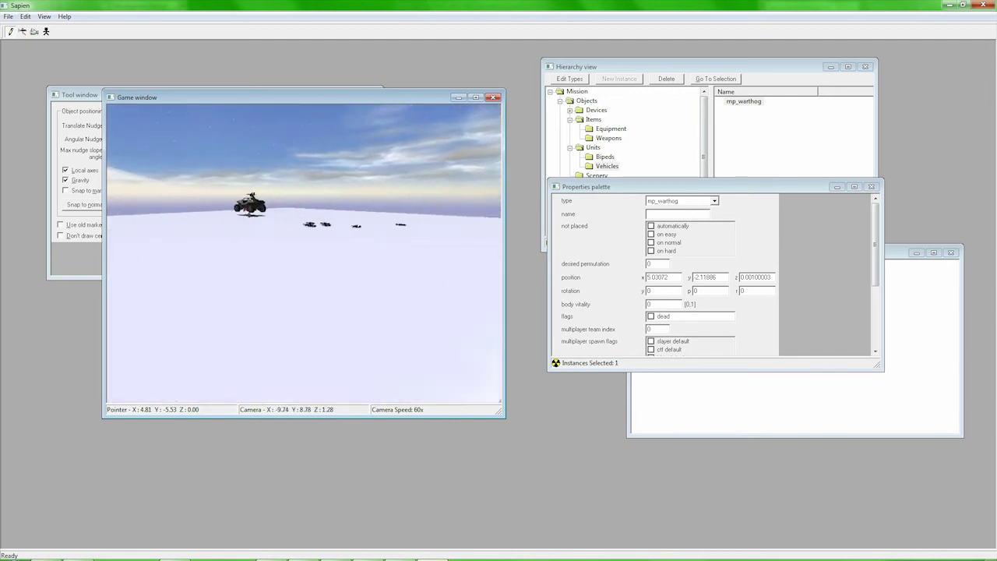
pyautogui.press('d')
pyautogui.press('w')
pyautogui.press('d')
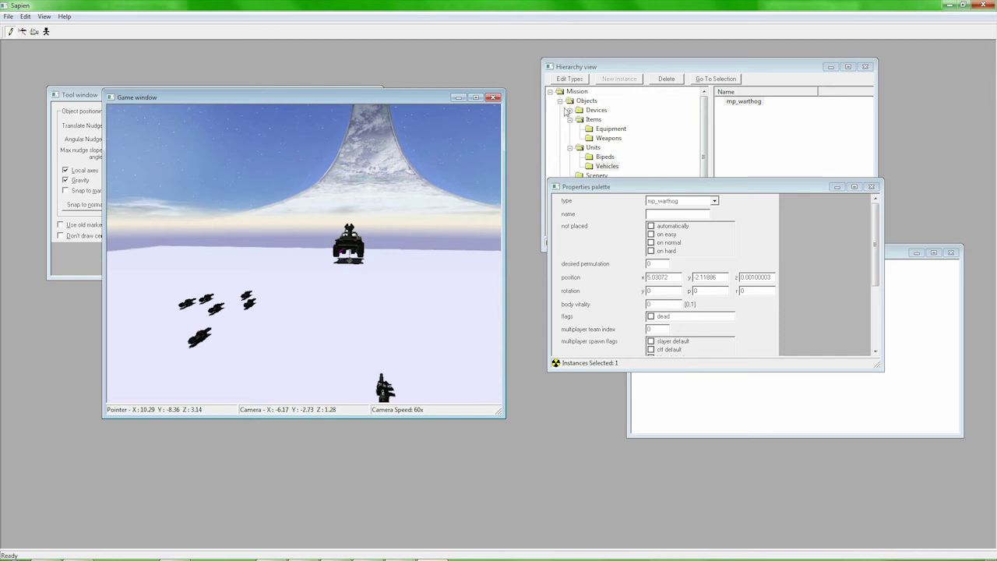
# Collapse the Objects group, select Player starting points, and survey the starting point, weapons and warthog from across the level
pyautogui.click(560, 102)
pyautogui.click(590, 110)
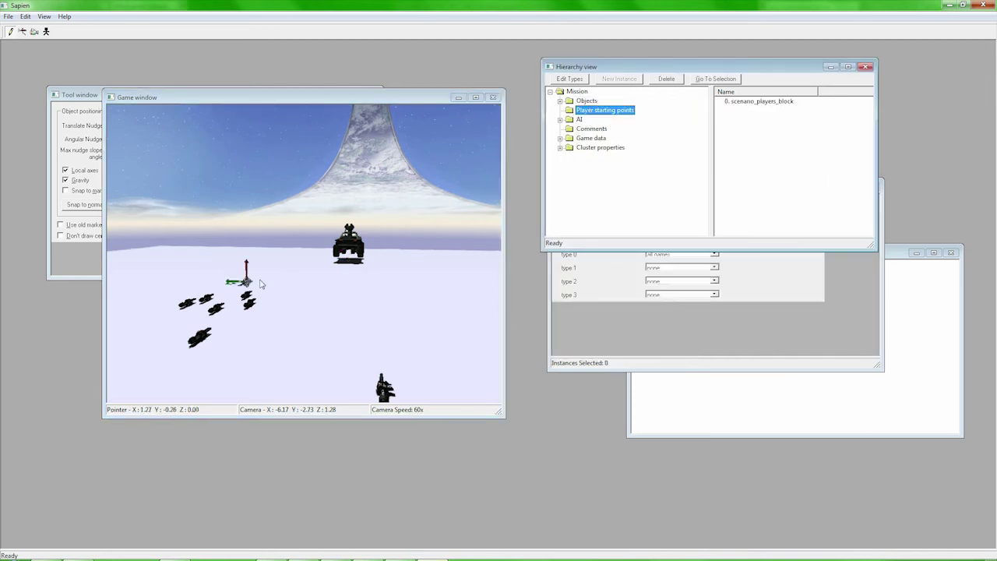
pyautogui.moveTo(388, 264); pyautogui.dragTo(227, 337, button='middle')
pyautogui.press('d')
pyautogui.press('w')
pyautogui.press('w')
pyautogui.press('s')
pyautogui.press('r')
pyautogui.moveTo(359, 260); pyautogui.dragTo(357, 238, button='middle')
pyautogui.press('f')
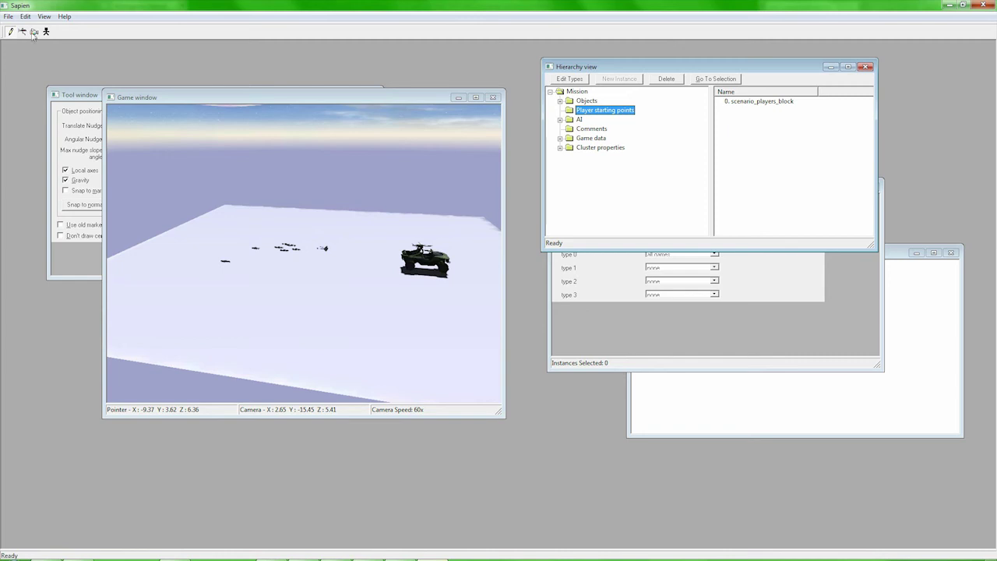
# Save the scenario with the placed starting point, weapons and warthog
pyautogui.click(8, 16)
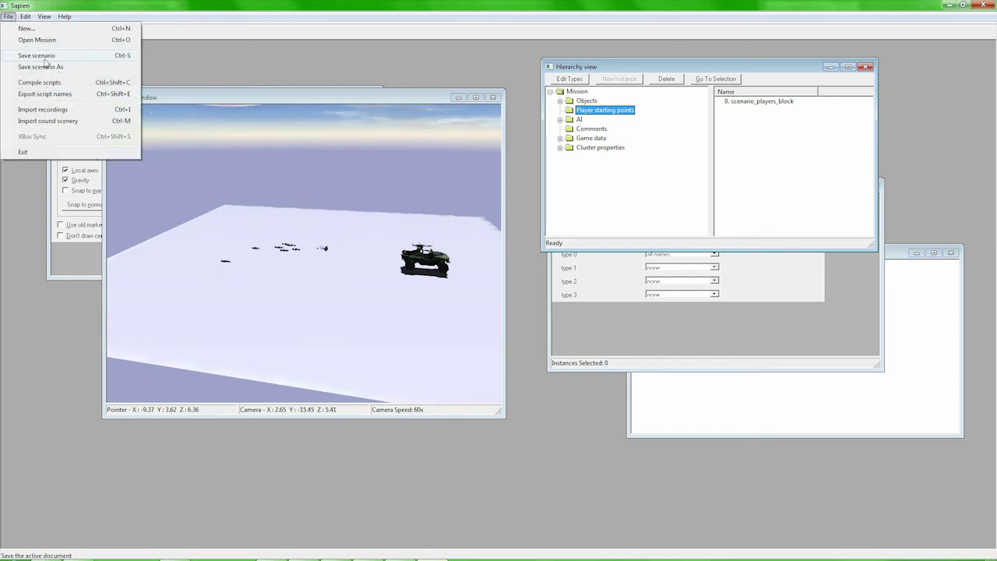
pyautogui.click(44, 56)
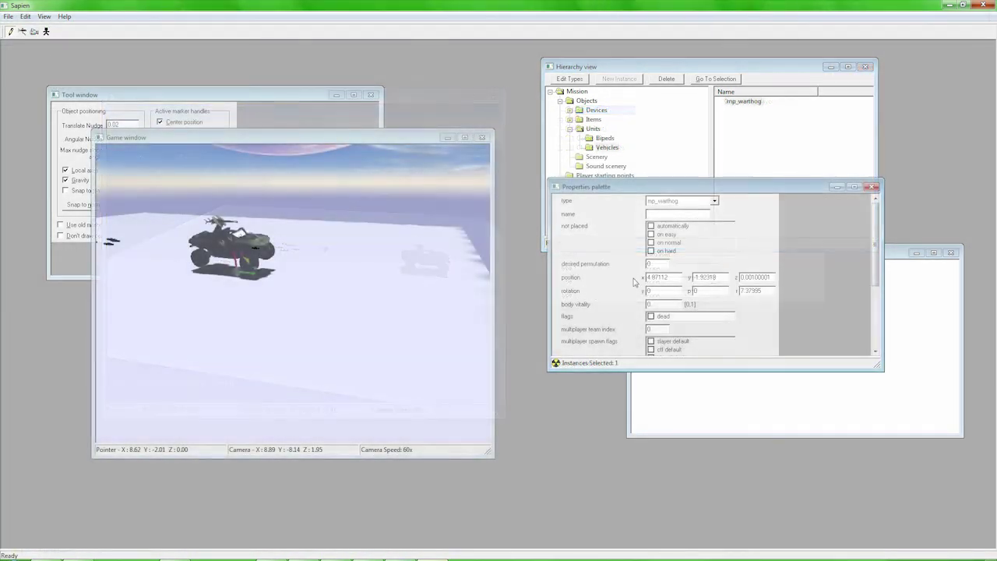
# Enable the slayer, ctf, king and oddball multiplayer spawn flags for the warthog, in both their default and allowed variants
pyautogui.scroll(-5, 634, 287)
pyautogui.scroll(-1, 636, 287)
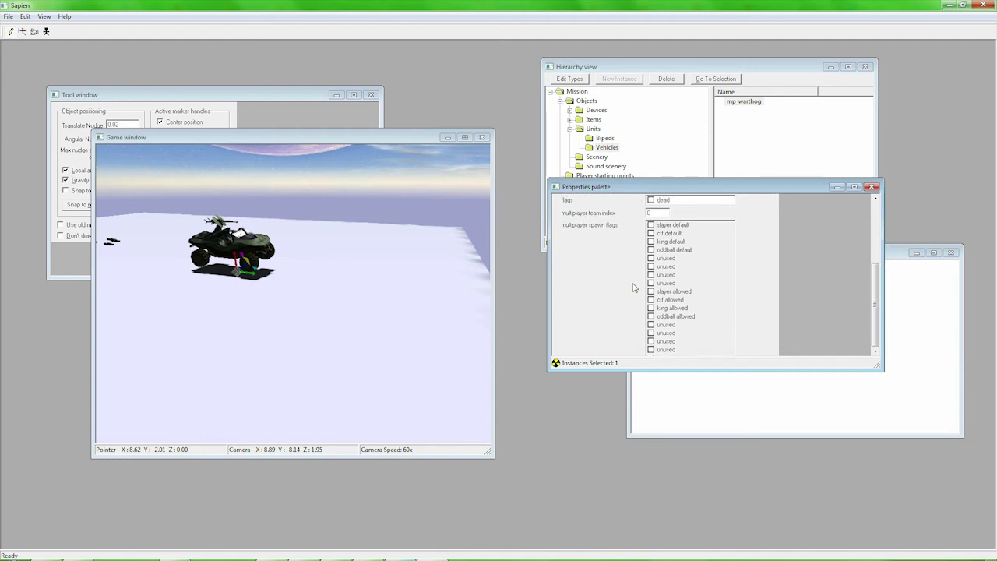
pyautogui.click(651, 290)
pyautogui.click(651, 299)
pyautogui.click(651, 308)
pyautogui.click(651, 317)
pyautogui.scroll(2, 748, 318)
pyautogui.click(651, 256)
pyautogui.click(651, 264)
pyautogui.click(651, 273)
pyautogui.click(651, 281)
pyautogui.scroll(5, 710, 309)
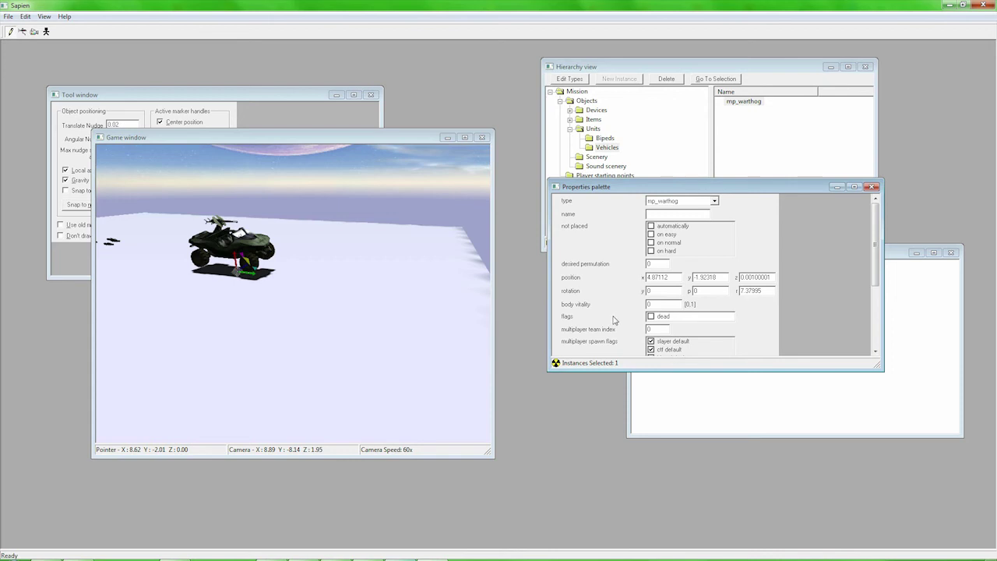
pyautogui.scroll(-5, 599, 336)
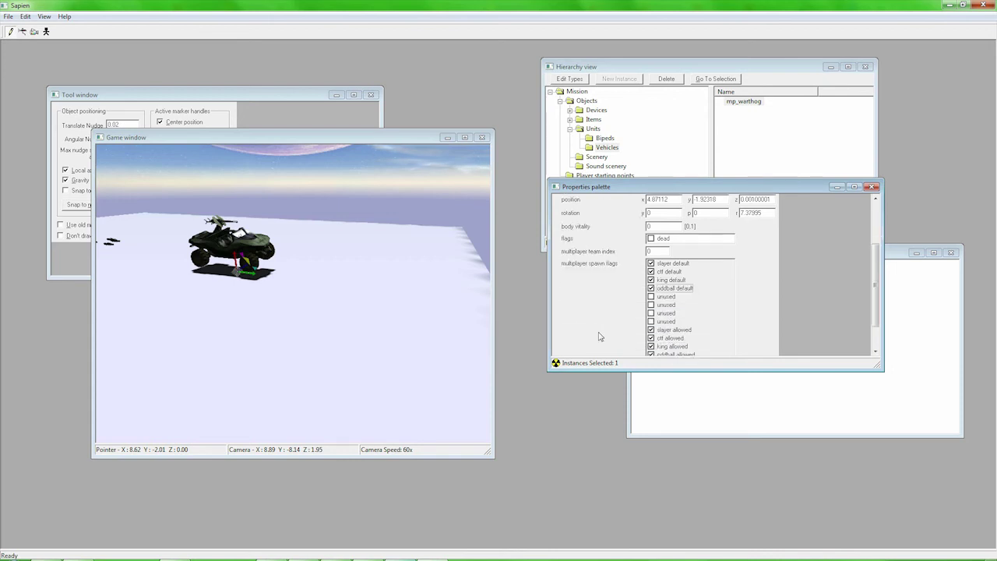
pyautogui.scroll(5, 599, 337)
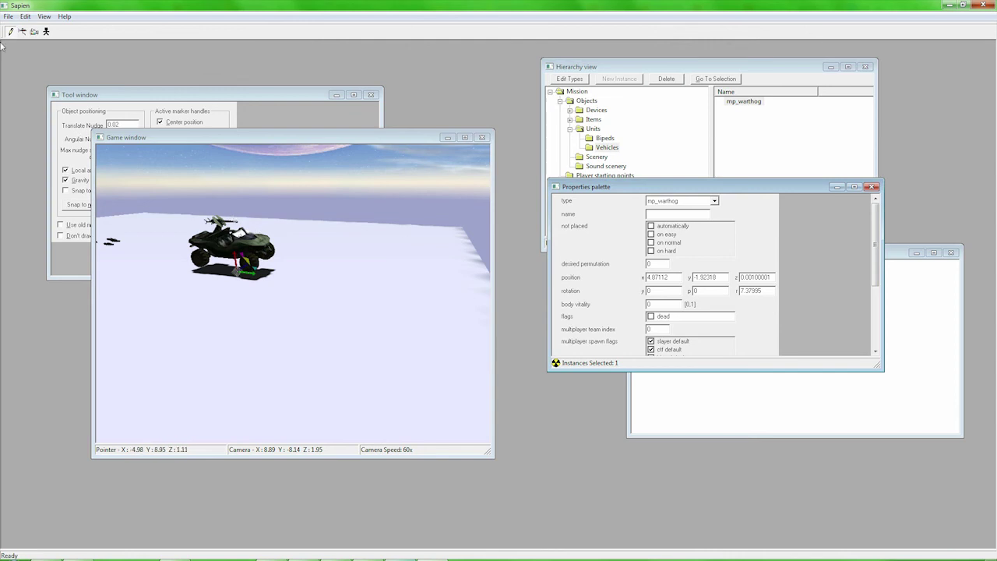
# Save the scenario with the warthog's spawn flags and close Sapien
pyautogui.click(8, 16)
pyautogui.click(36, 55)
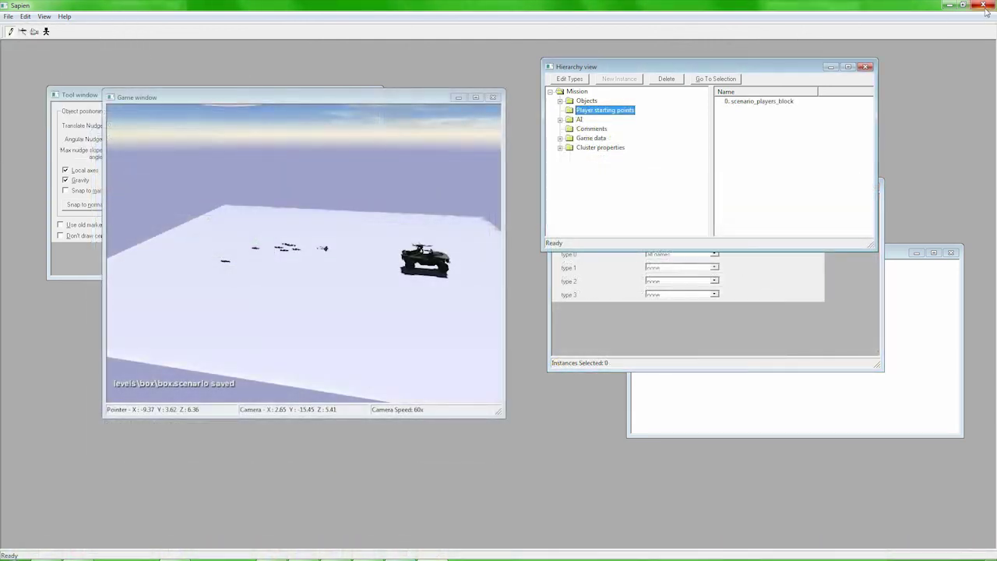
pyautogui.click(984, 6)
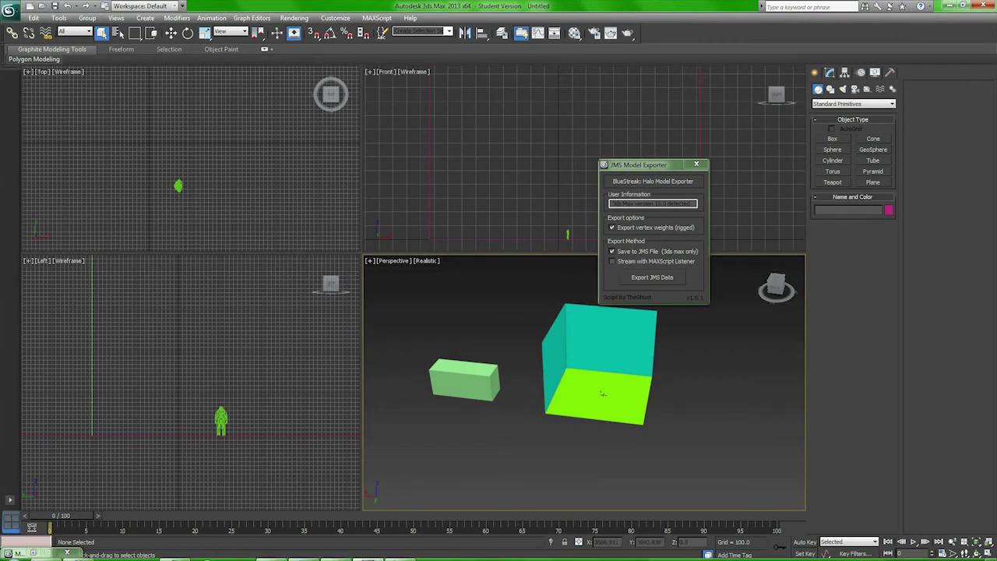
# Switch to the command prompt and enter tool build-cache-file as the start of the map compile command
pyautogui.click(401, 552)
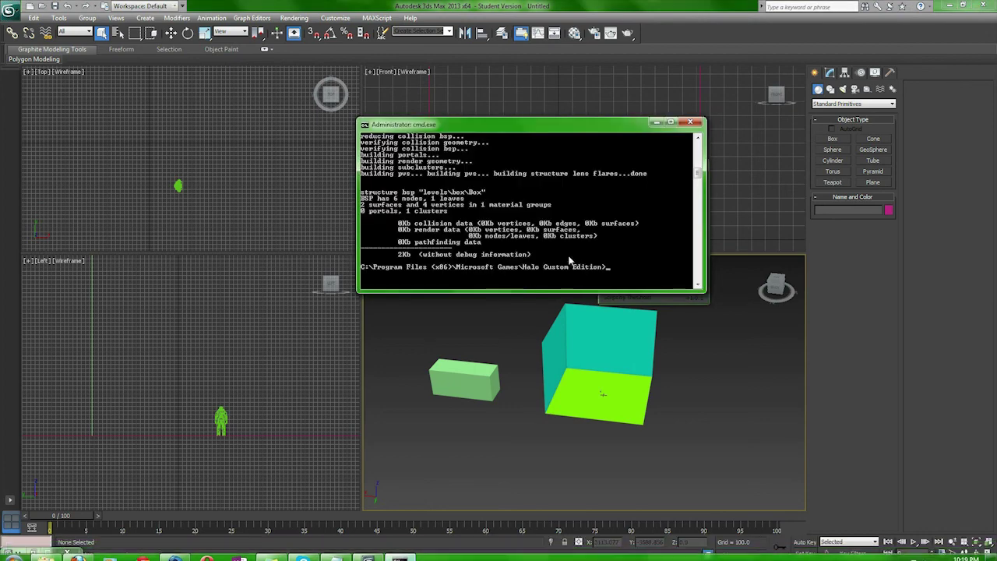
pyautogui.write('tool build-cache-file')
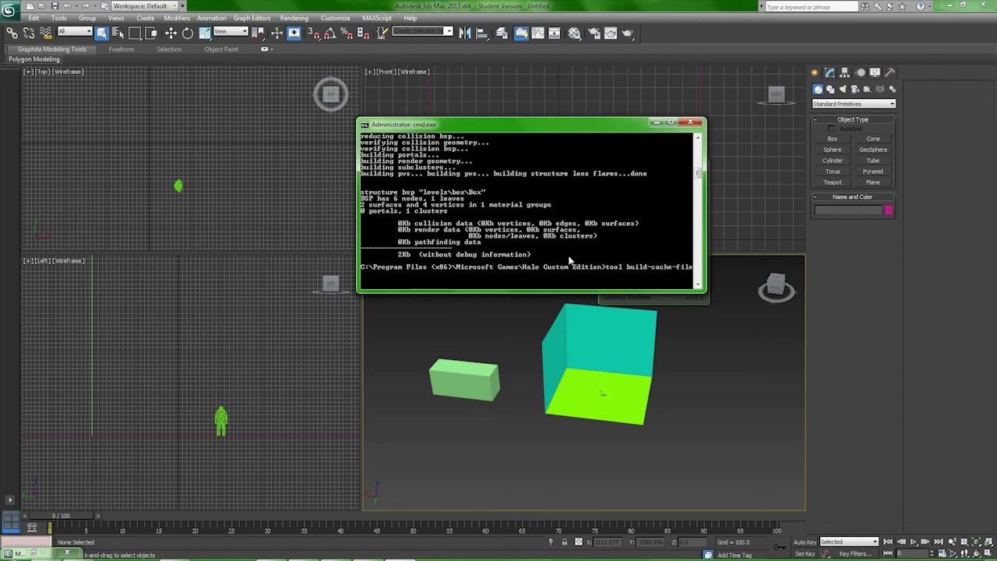
pyautogui.press('Return')
# Look up the tags folder inside Halo Custom Edition in Windows Explorer and append levels to the pending compile command
pyautogui.click(54, 551)
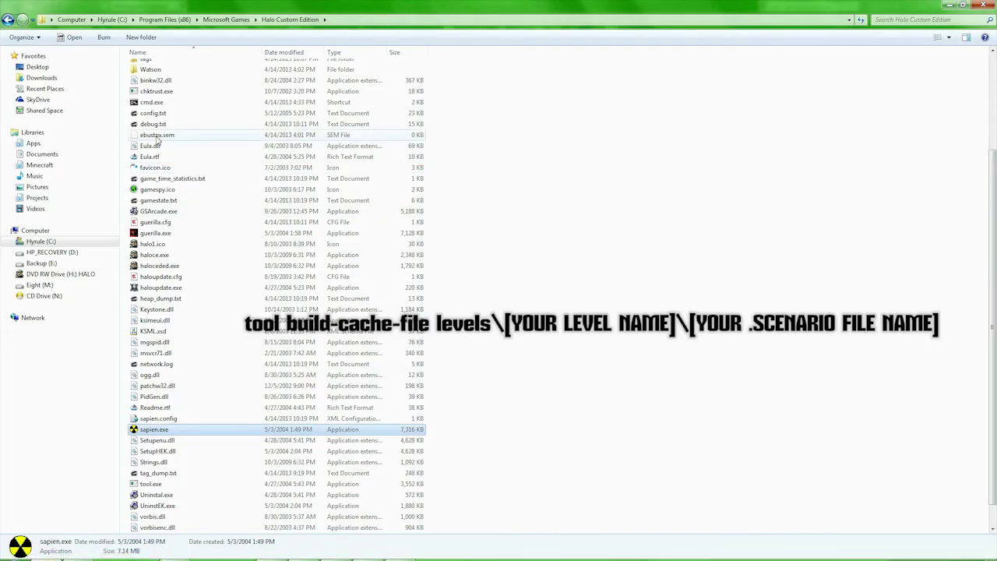
pyautogui.scroll(4, 158, 140)
pyautogui.doubleClick(179, 190)
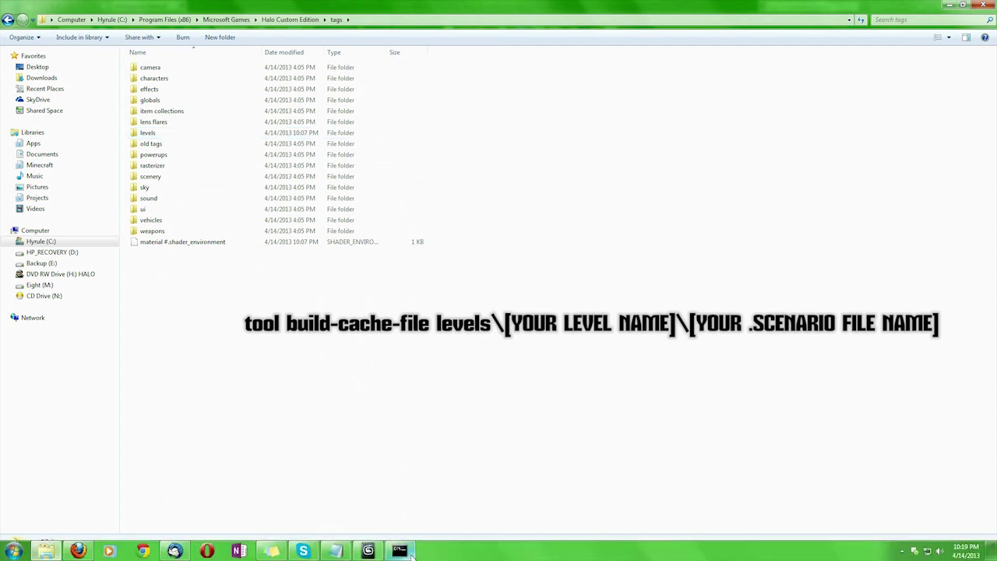
pyautogui.click(401, 554)
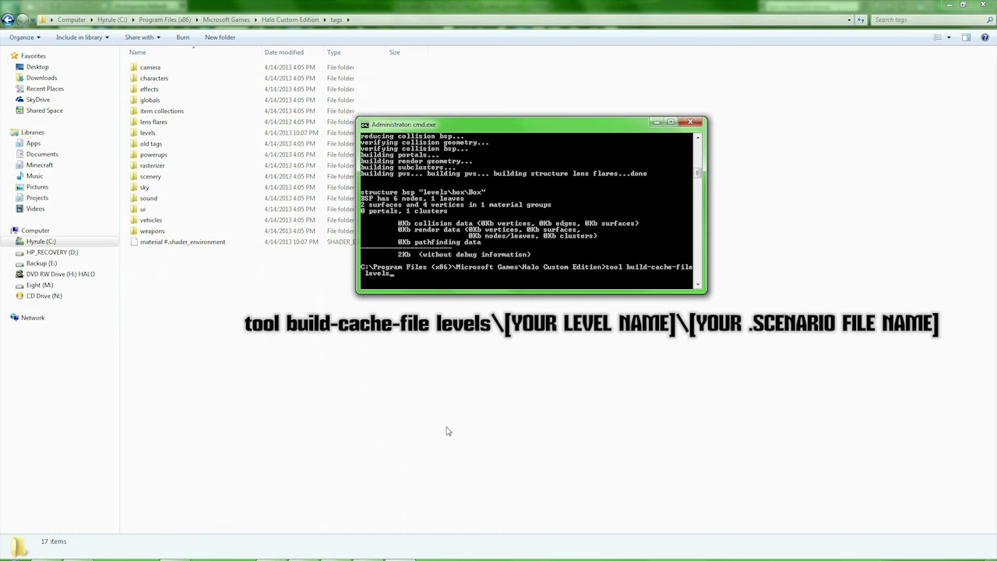
# Look up the box folder inside levels, run tool build-cache-file levels\box\box in the command prompt, and review its output
pyautogui.doubleClick(195, 133)
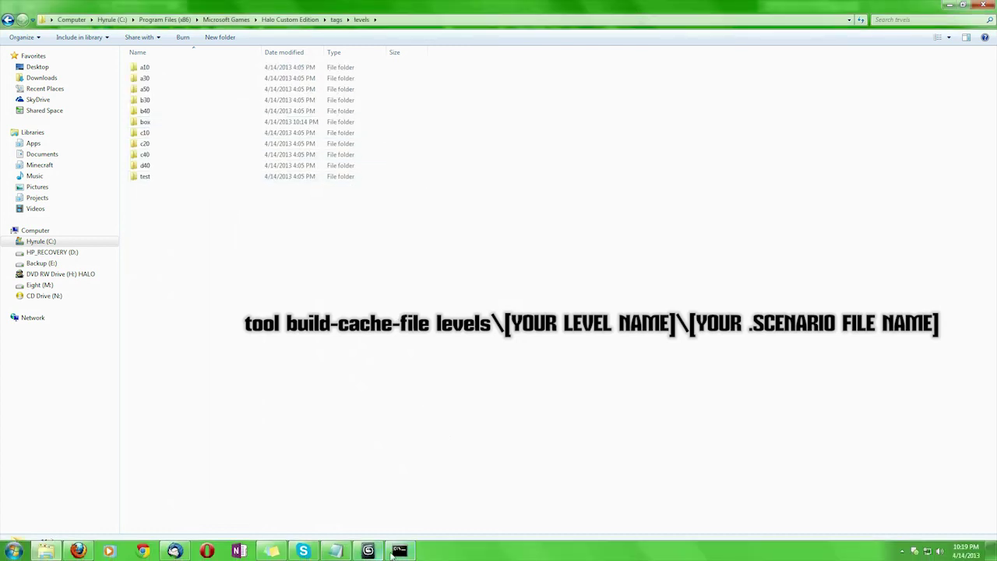
pyautogui.click(399, 556)
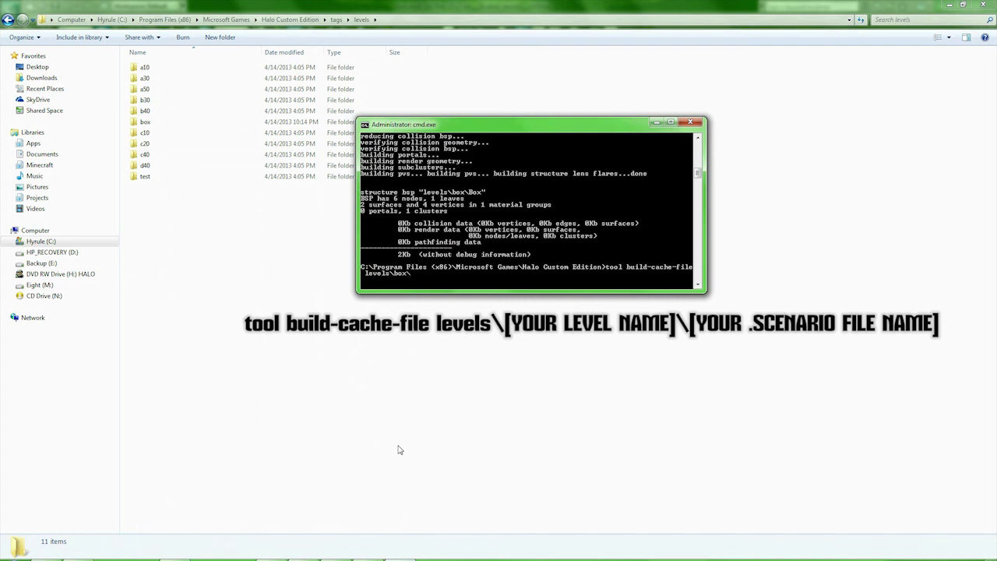
pyautogui.press('Return')
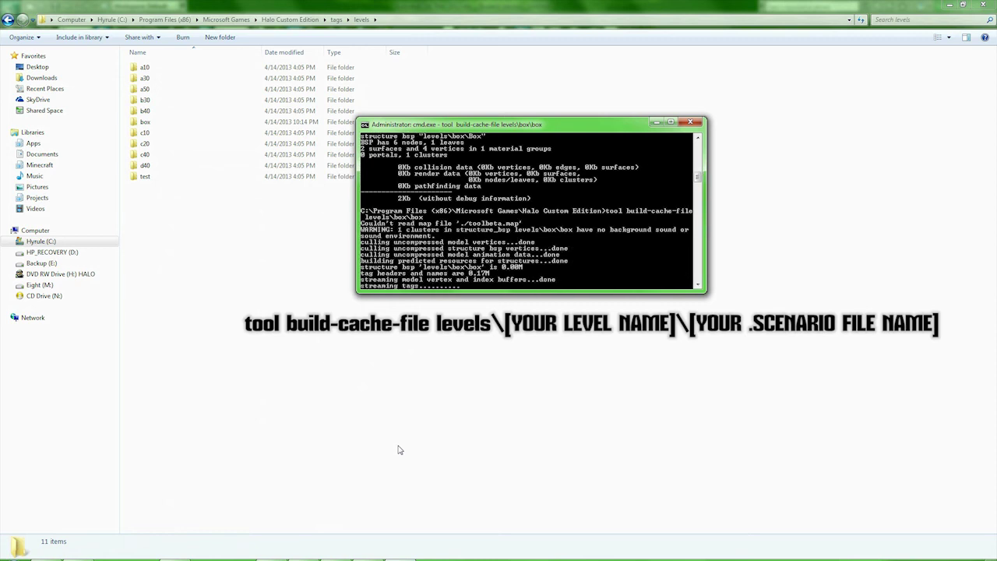
pyautogui.scroll(2, 481, 256)
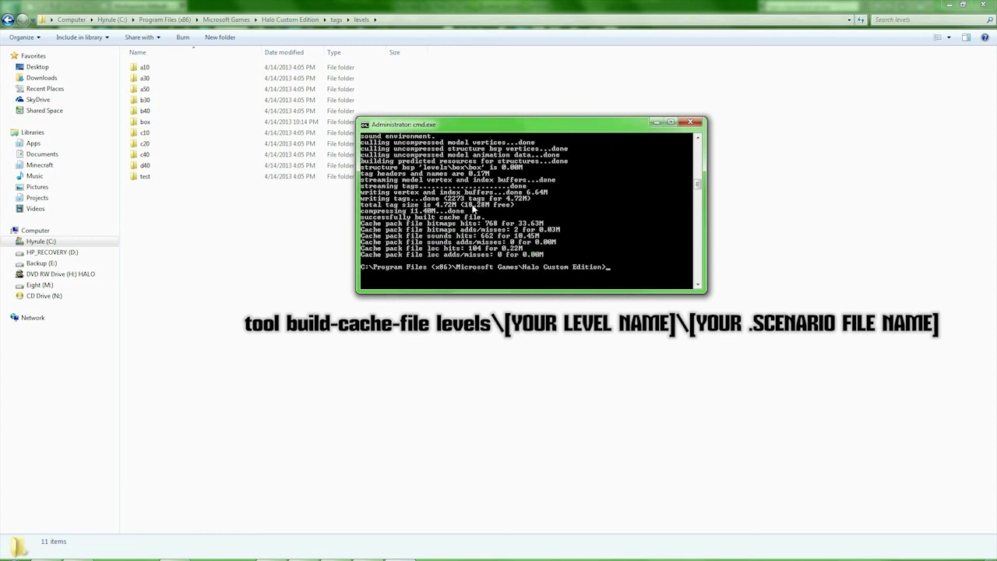
pyautogui.scroll(2, 473, 208)
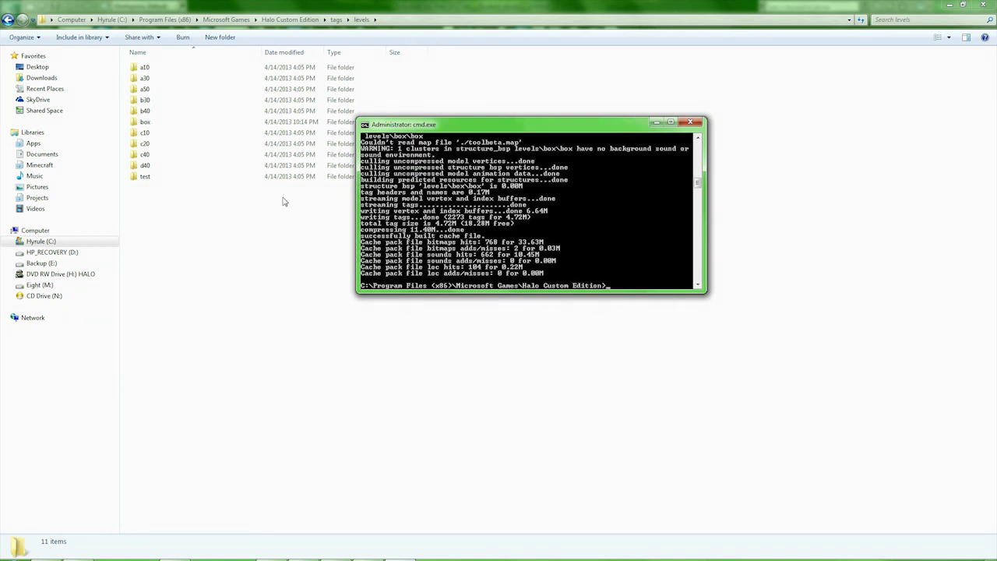
# Check the maps folder of Halo Custom Edition for the compiled box.map, and return to the main game folder
pyautogui.click(257, 216)
pyautogui.click(285, 20)
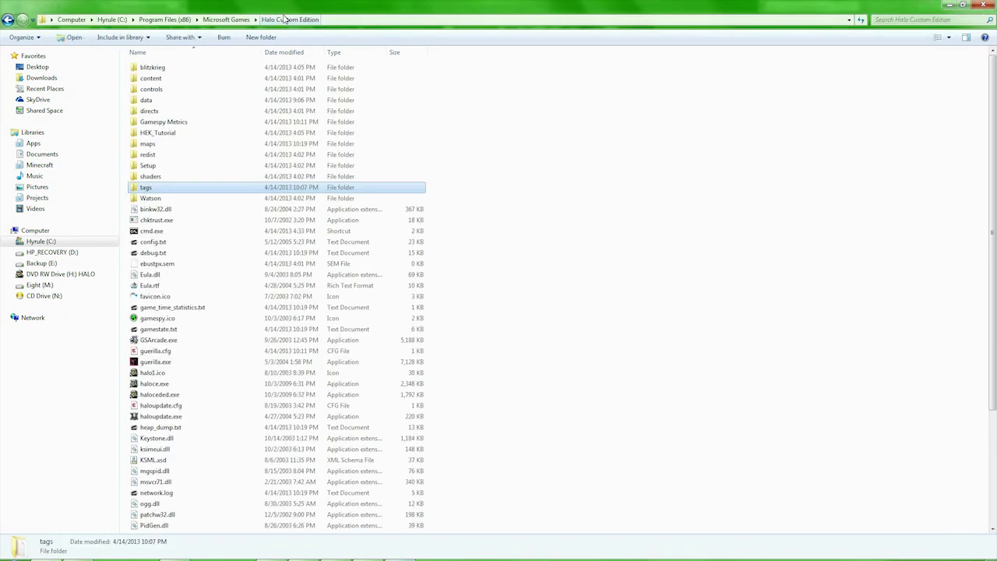
pyautogui.doubleClick(189, 147)
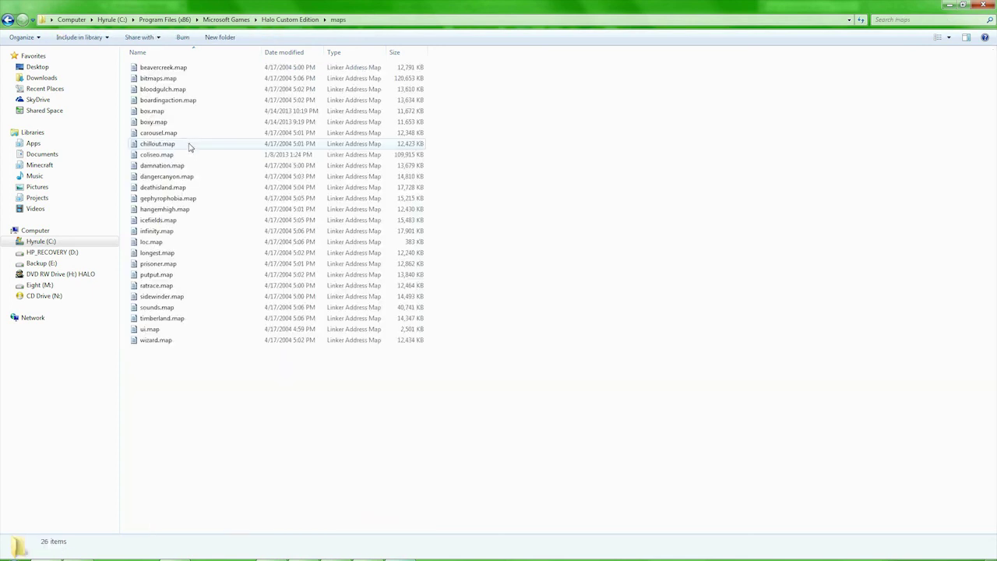
pyautogui.click(290, 20)
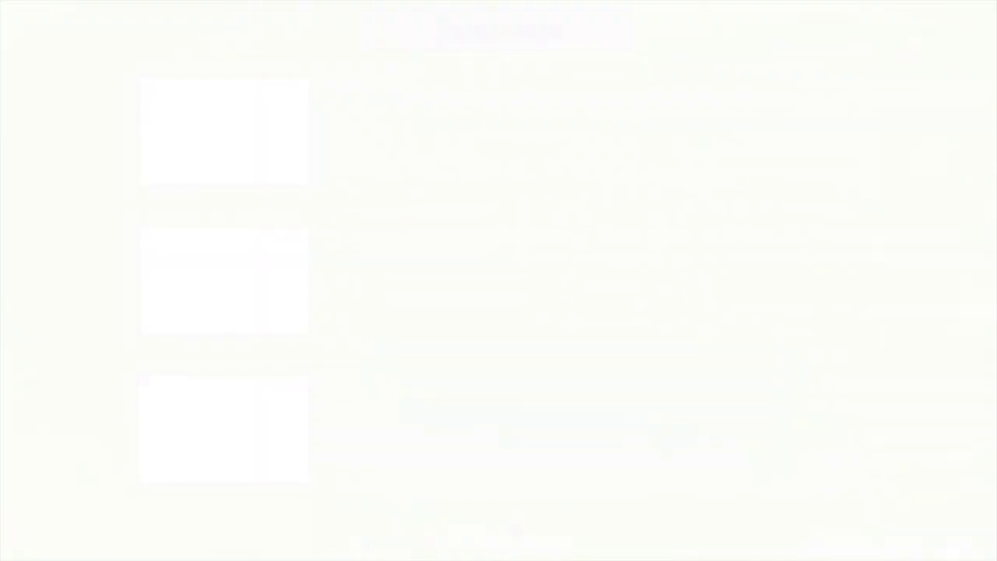